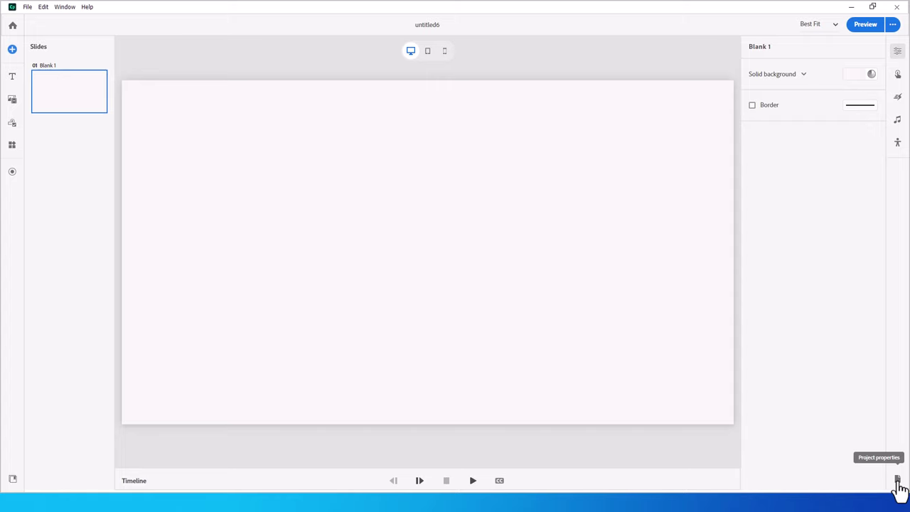
- Open the untitled6 project properties, showing the Light theme and its colour palette
left_click(898, 481)
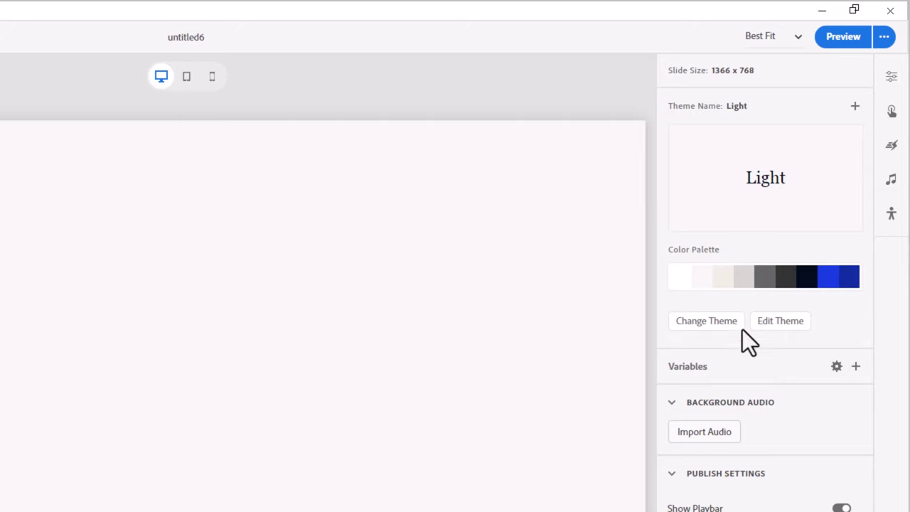
- Browse the available themes and apply the Light theme to the project
left_click(703, 326)
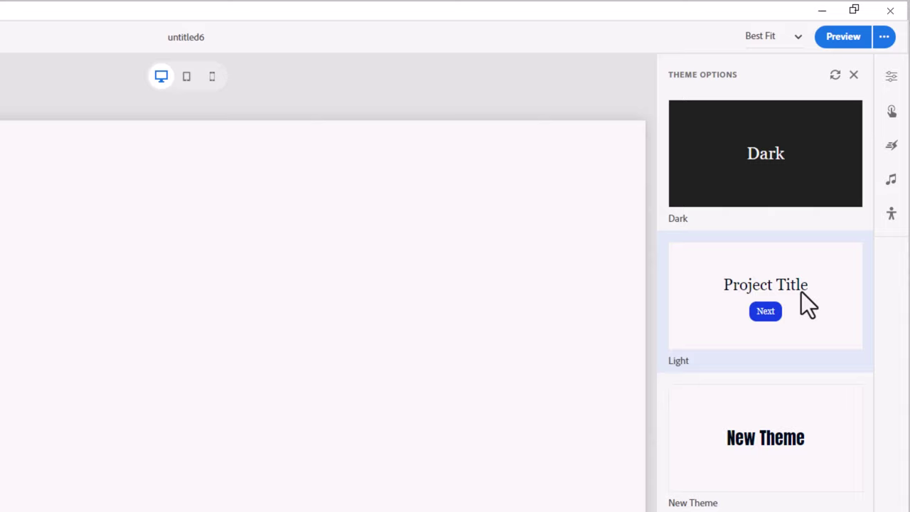
left_click(802, 295)
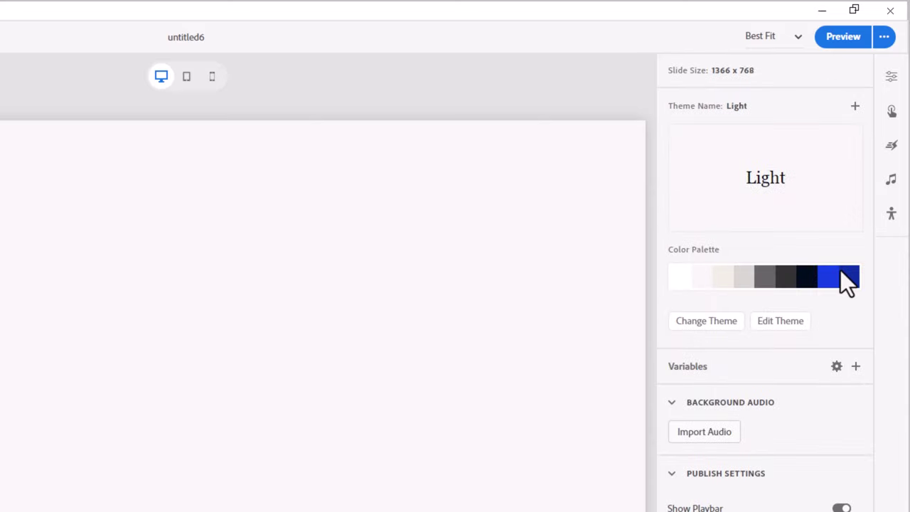
- Open the Light theme in the Theme Editor on its Color Palette page
left_click(789, 329)
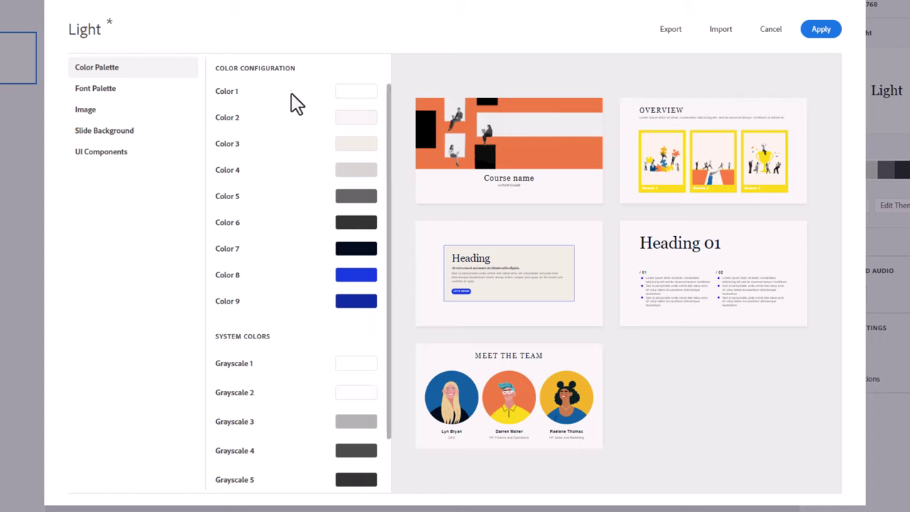
scroll(310, 270, "down", 2)
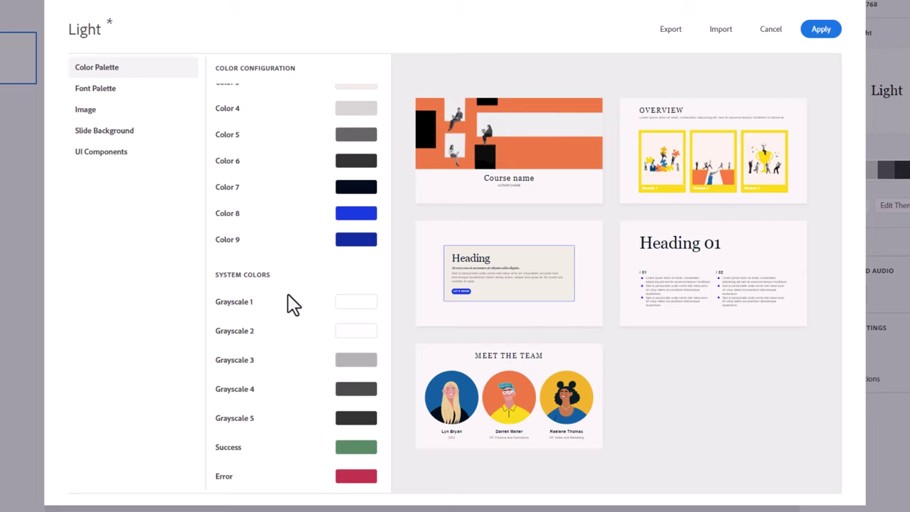
scroll(292, 305, "up", 2)
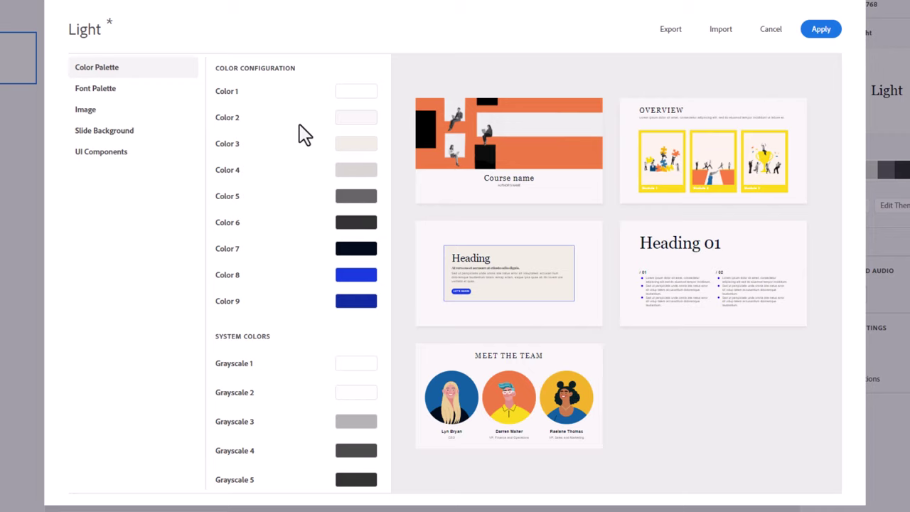
- Switch the Theme Editor to the Font Palette pairing Georgia with Arial
left_click(107, 98)
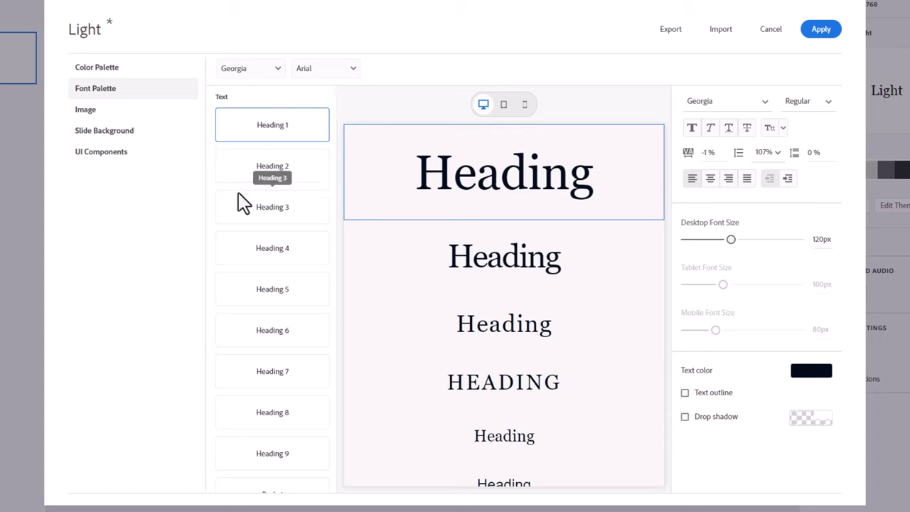
scroll(240, 195, "down", 8)
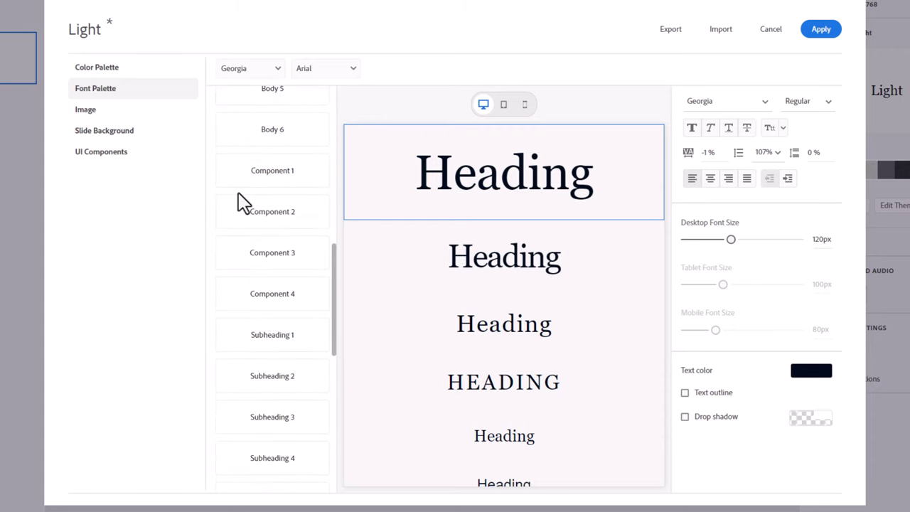
scroll(239, 201, "down", 10)
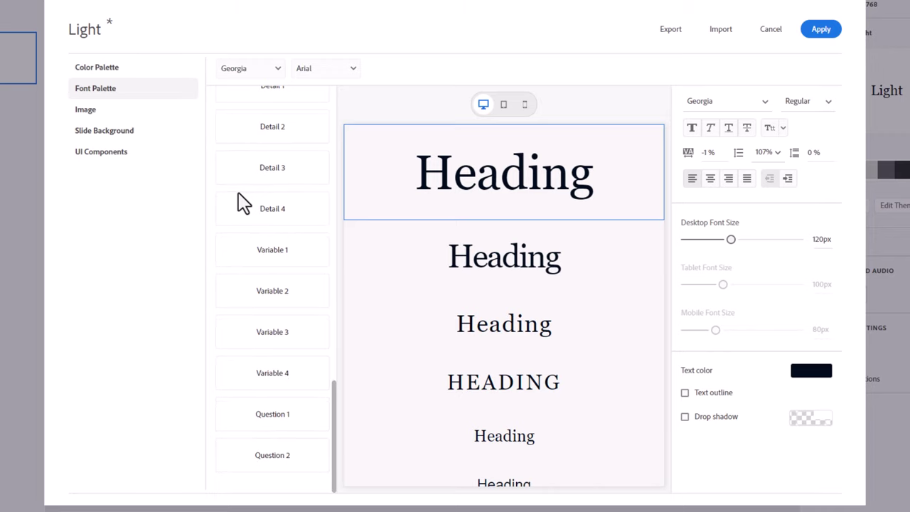
- Preview the Question 2, Variable 3, Subheading 5, Body 5 and Heading 7 text styles
left_click(258, 459)
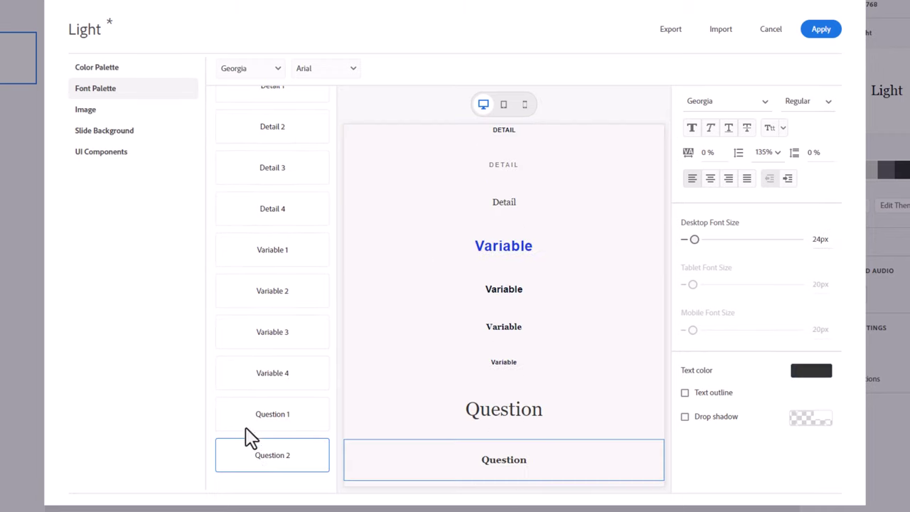
left_click(238, 335)
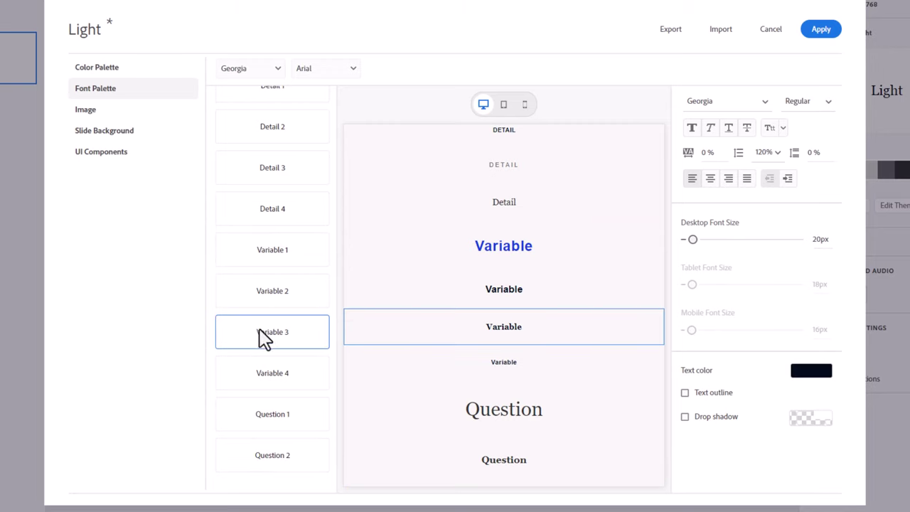
scroll(280, 324, "up", 4)
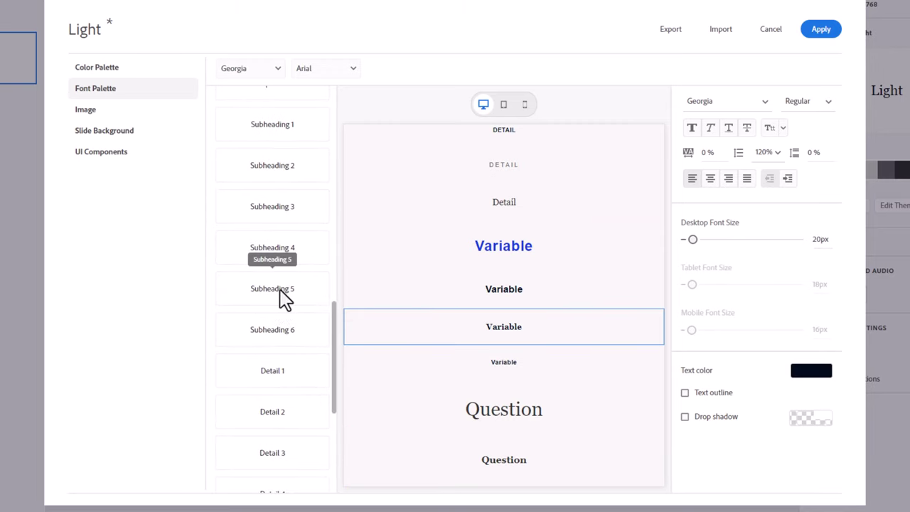
left_click(281, 299)
scroll(280, 298, "up", 5)
left_click(280, 226)
scroll(279, 228, "up", 5)
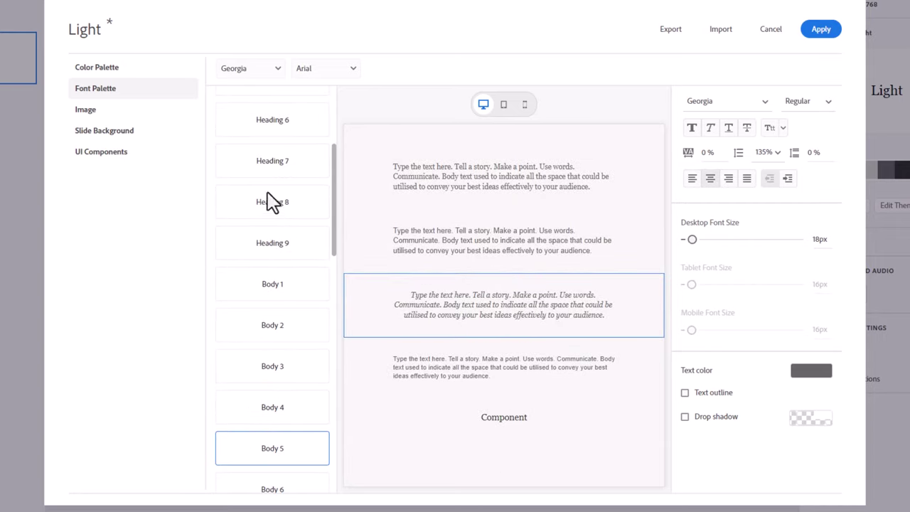
left_click(277, 162)
scroll(275, 158, "up", 3)
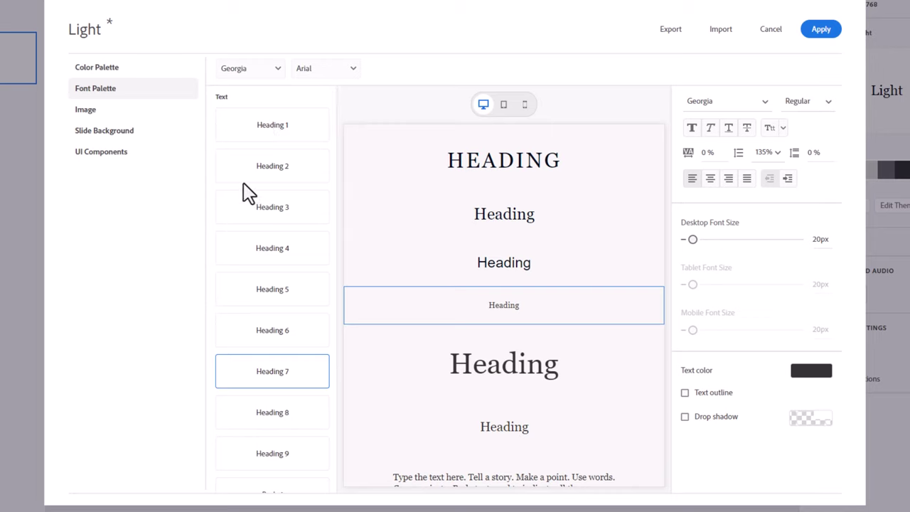
- Replace the primary theme font Georgia with DM Sans
left_click(279, 74)
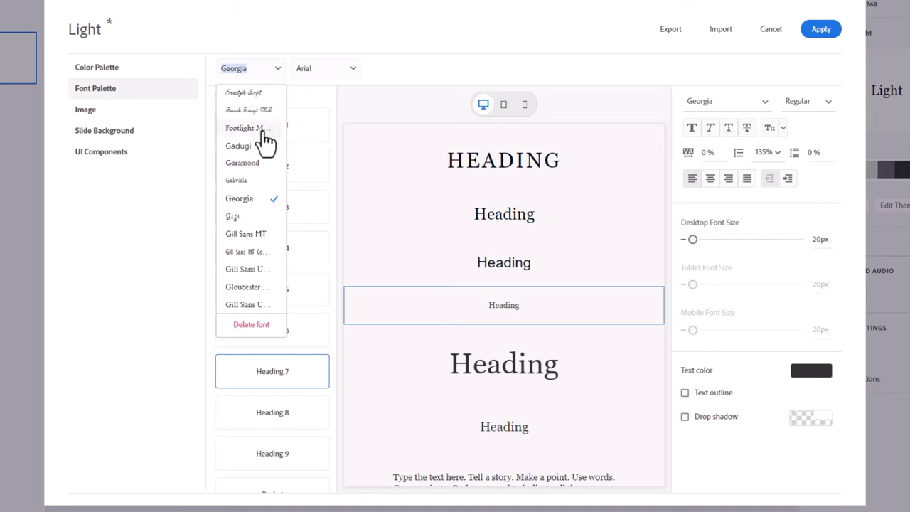
scroll(263, 139, "up", 6)
scroll(265, 141, "up", 3)
scroll(264, 141, "up", 12)
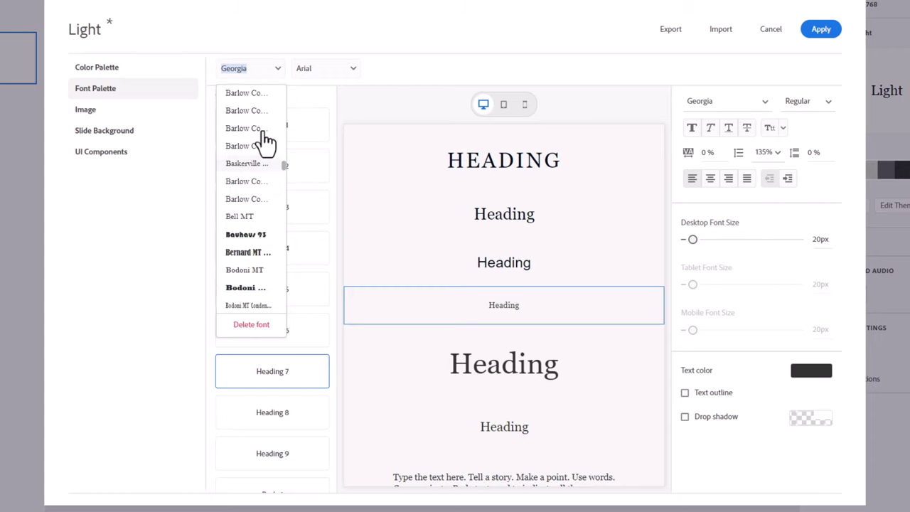
scroll(265, 141, "up", 10)
scroll(265, 142, "down", 5)
scroll(264, 142, "up", 4)
scroll(264, 141, "down", 8)
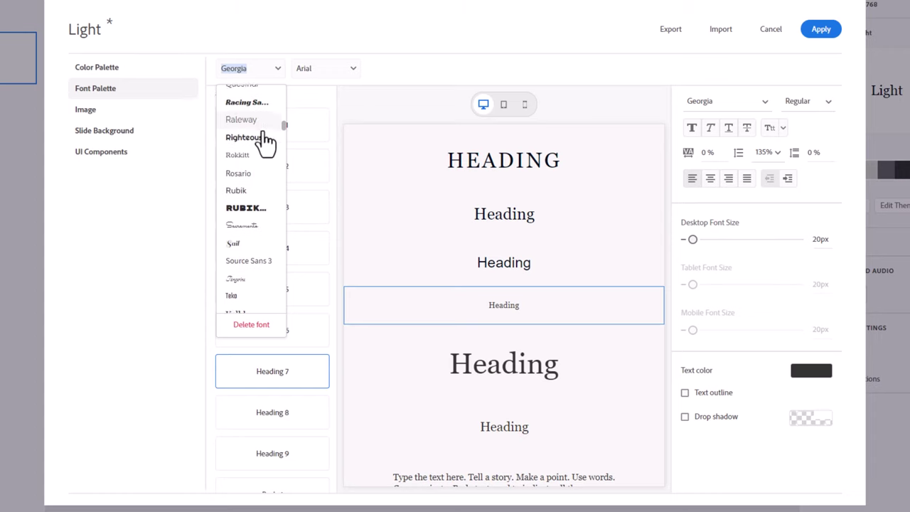
scroll(264, 142, "down", 2)
scroll(265, 141, "up", 3)
scroll(265, 142, "down", 3)
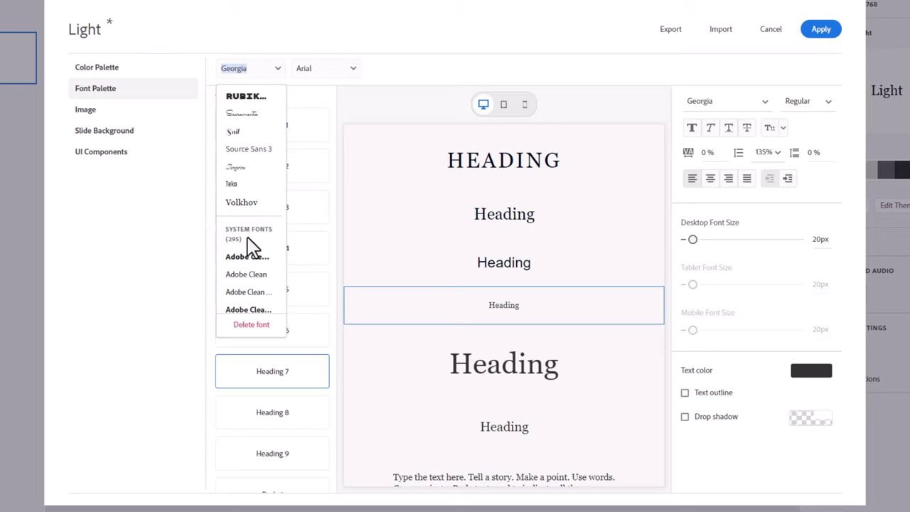
scroll(258, 244, "up", 15)
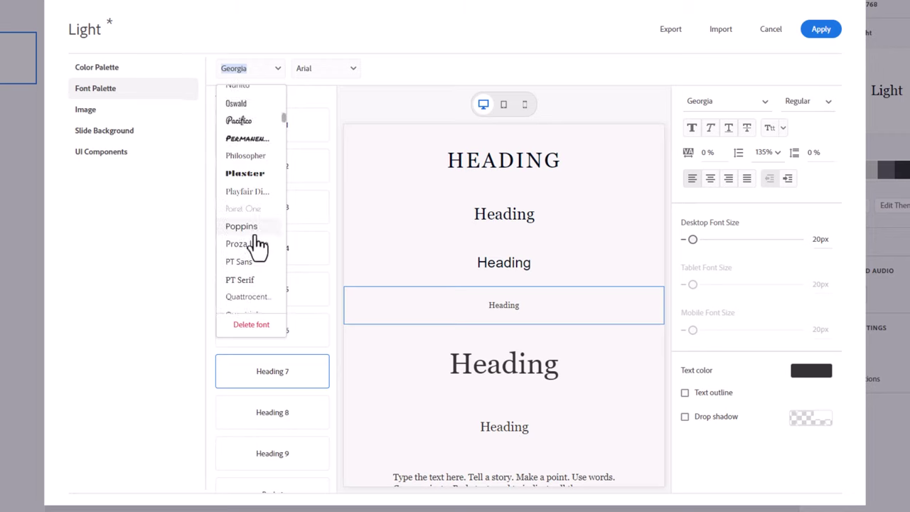
scroll(262, 164, "up", 5)
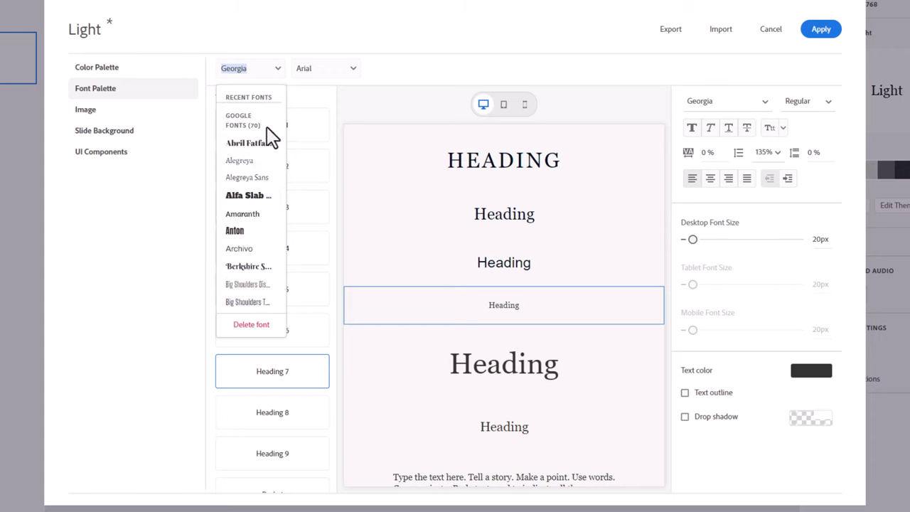
scroll(260, 163, "down", 2)
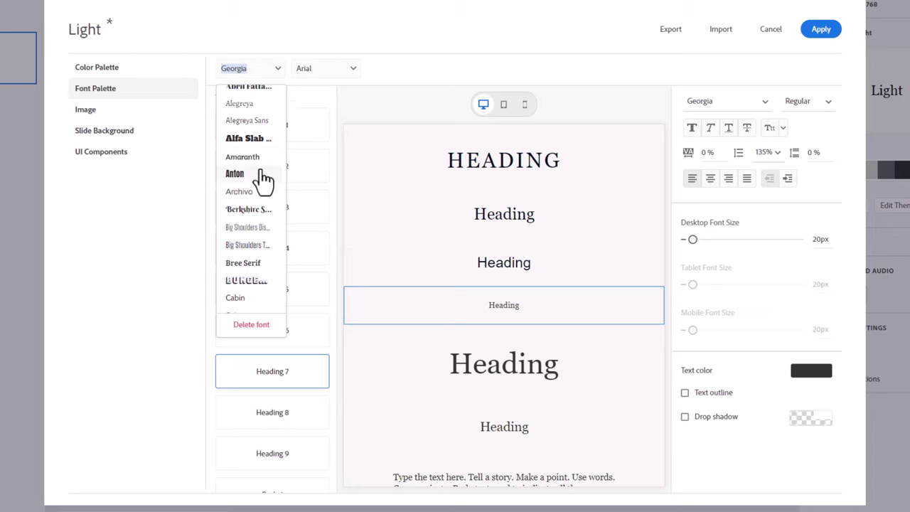
scroll(263, 180, "down", 2)
scroll(260, 179, "down", 2)
scroll(260, 178, "down", 2)
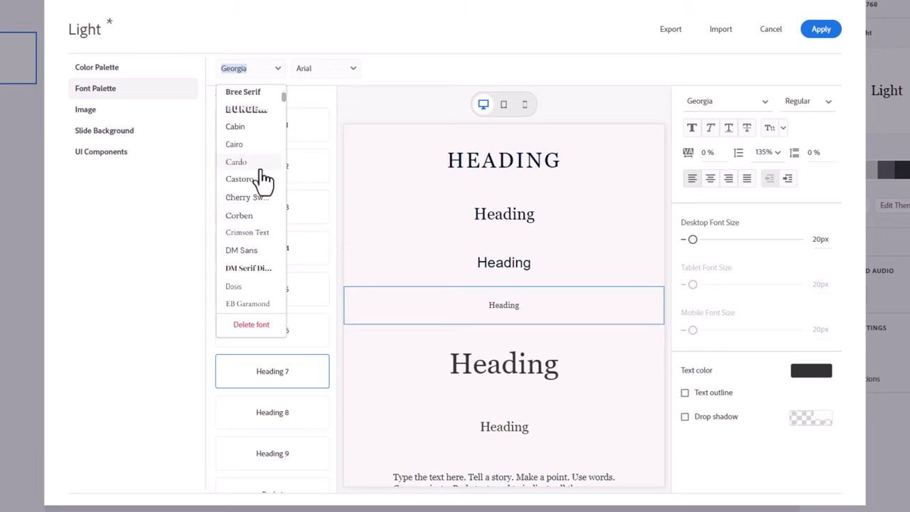
left_click(240, 255)
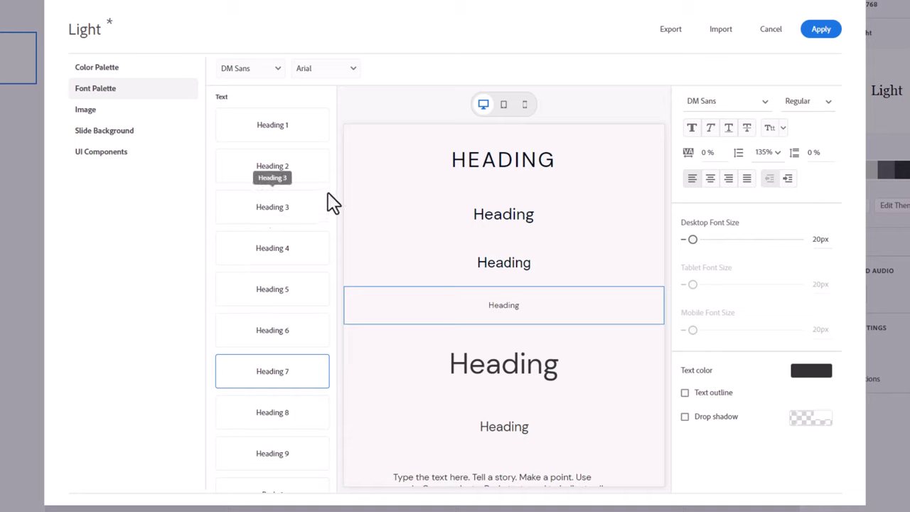
- Replace the secondary theme font Arial with DM Sans as well
left_click(351, 77)
scroll(344, 114, "down", 5)
scroll(344, 114, "up", 5)
scroll(343, 114, "down", 10)
scroll(343, 114, "up", 8)
scroll(345, 116, "up", 8)
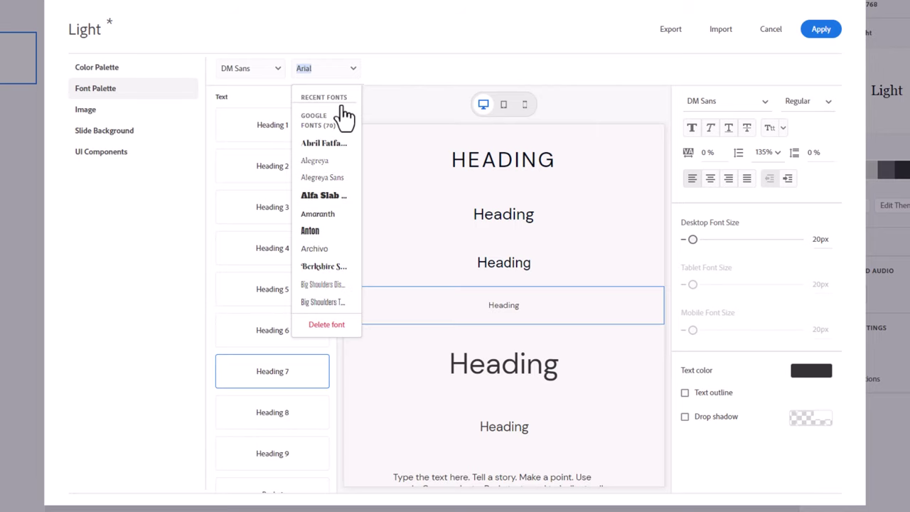
scroll(324, 203, "down", 2)
scroll(324, 203, "down", 5)
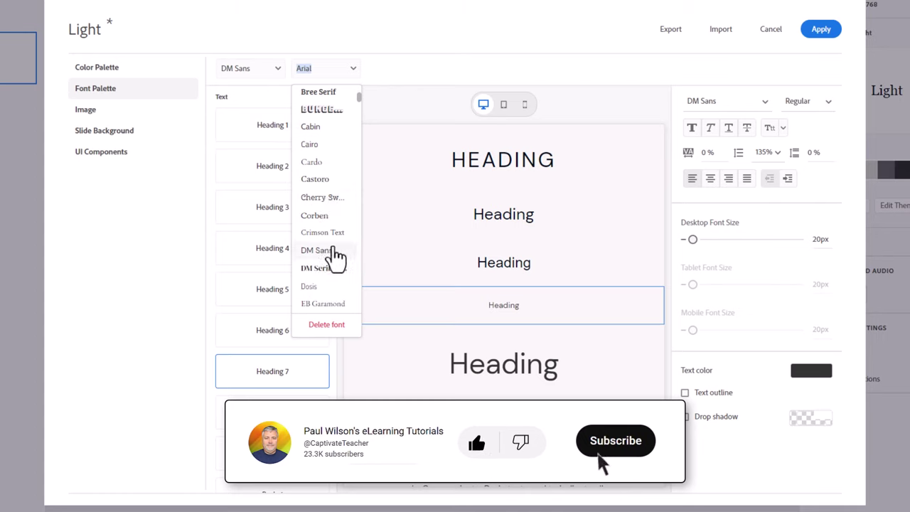
left_click(322, 252)
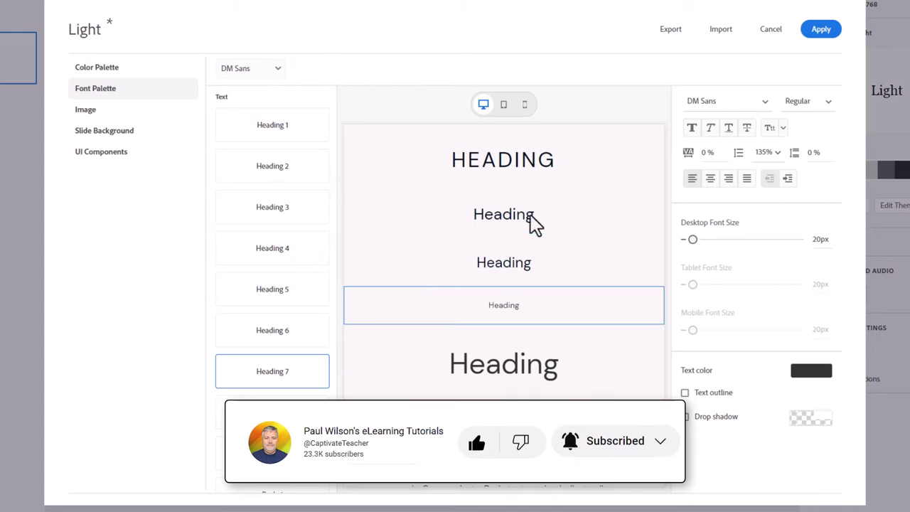
left_click(301, 119)
- Compare the Heading 1, 2 and 3 styles and check Heading 1's font family
left_click(291, 167)
left_click(279, 214)
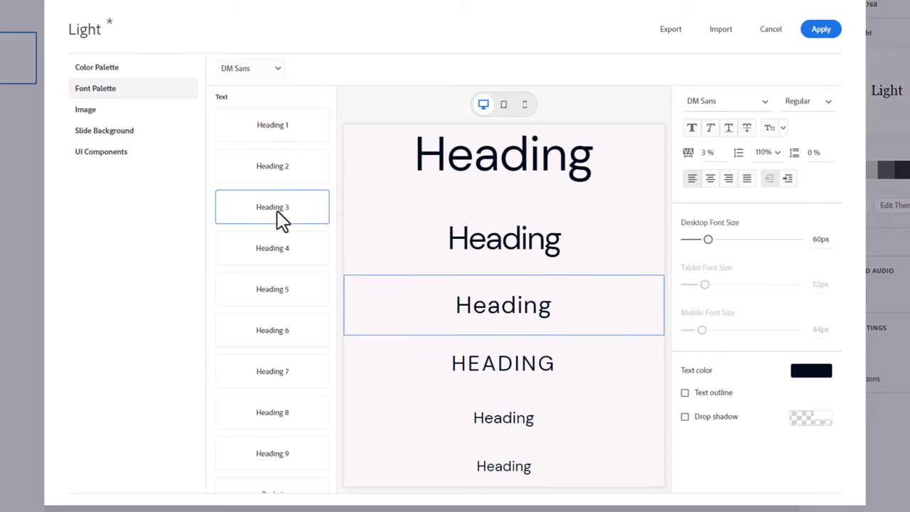
left_click(290, 140)
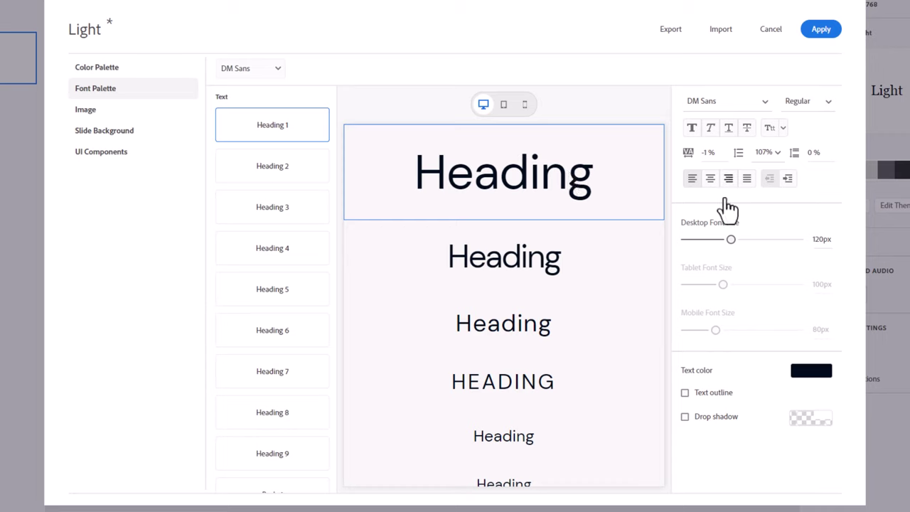
left_click(768, 113)
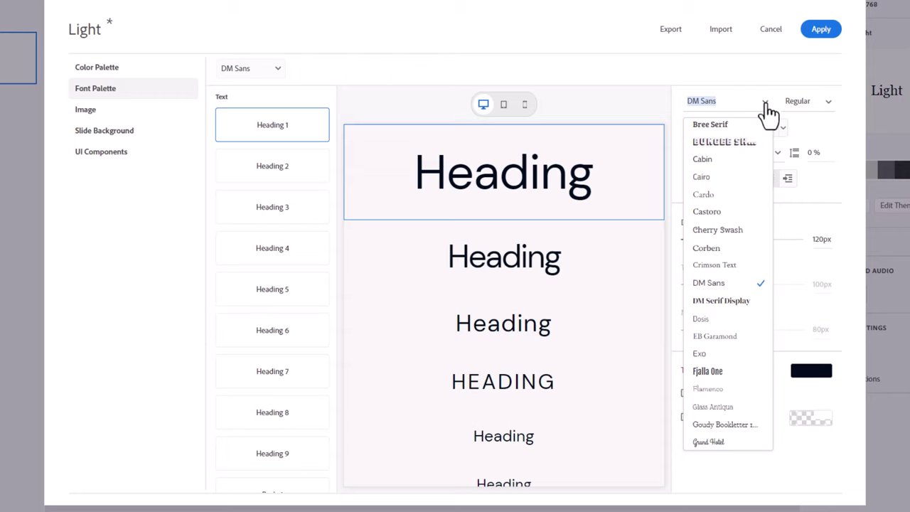
left_click(768, 112)
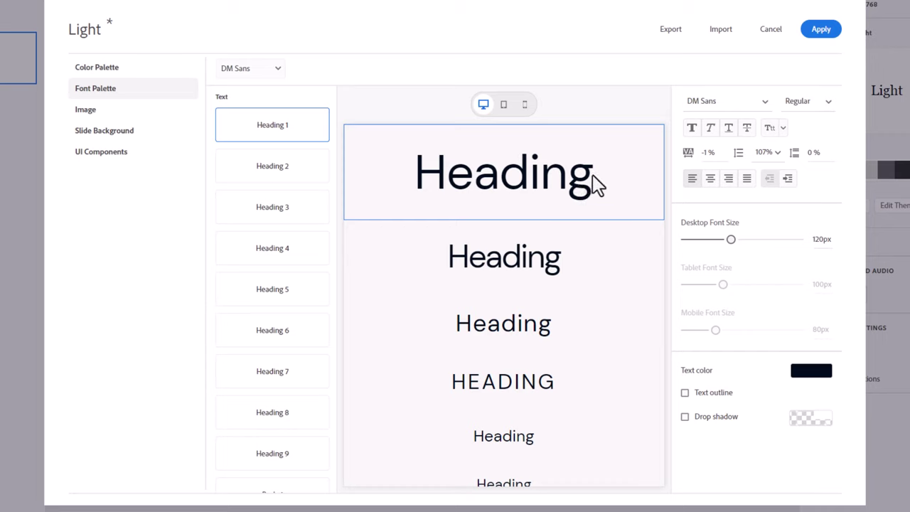
- Set Heading 1 to Bold 700 weight with Uppercase text case
left_click(828, 105)
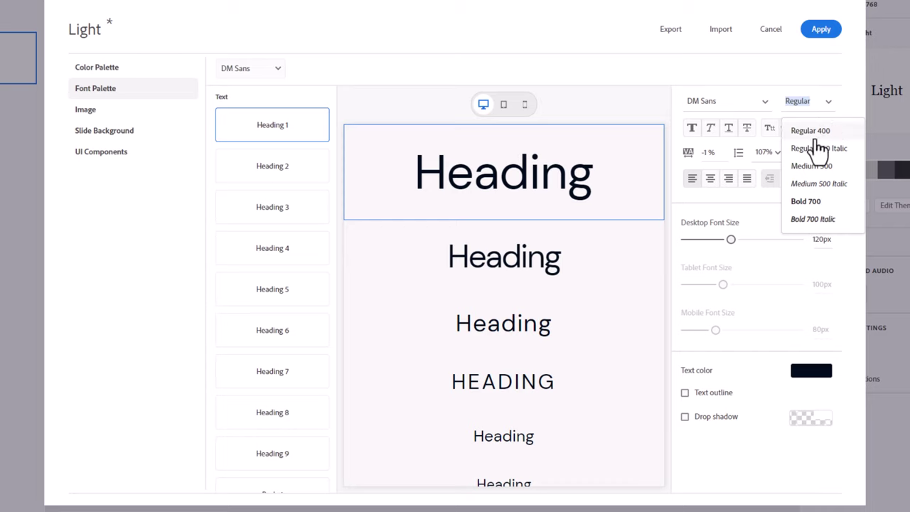
left_click(820, 206)
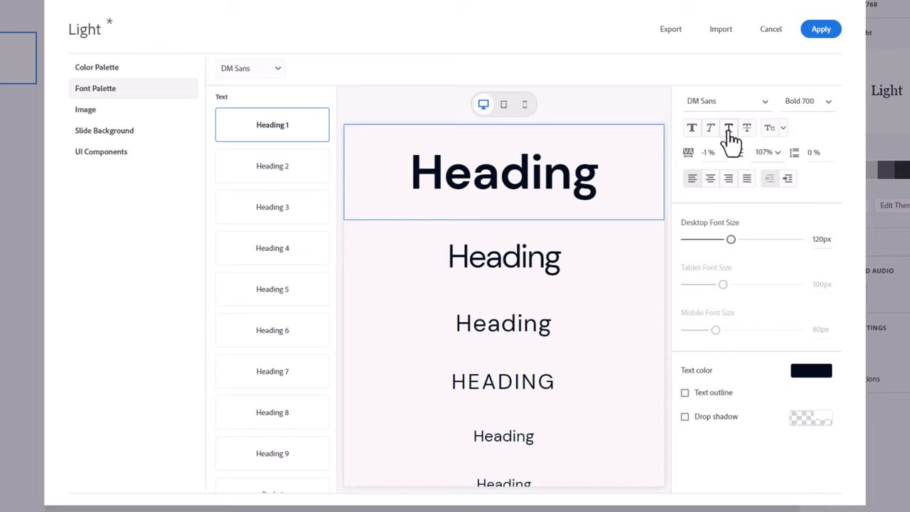
left_click(785, 132)
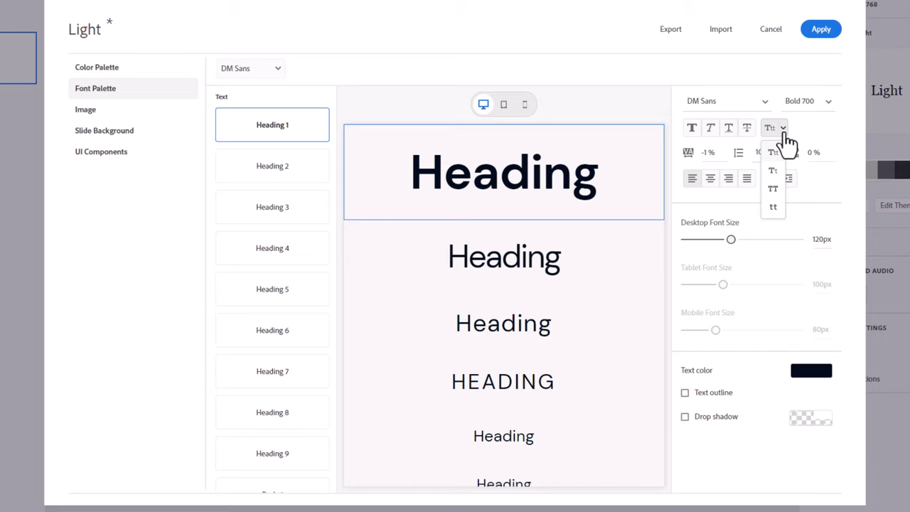
left_click(774, 189)
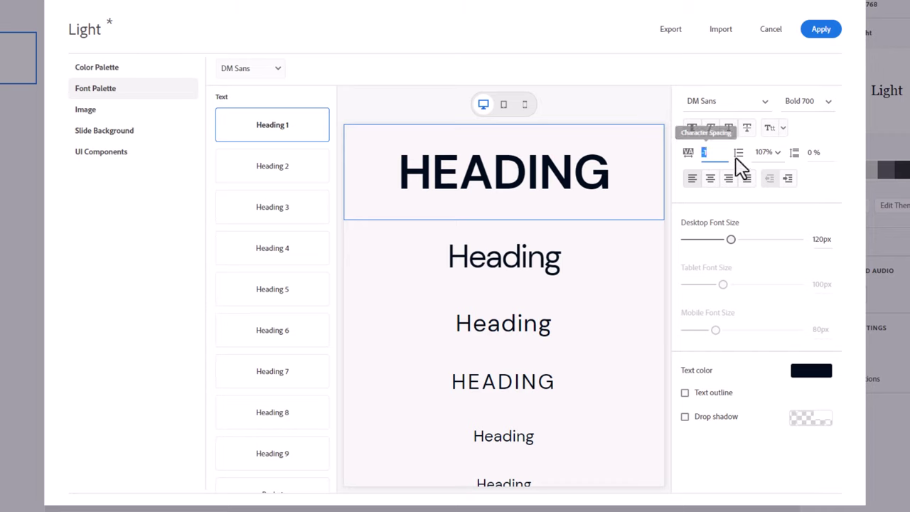
- Set Heading 1's character spacing to 5%
left_click(709, 155)
type("-3")
key("Return")
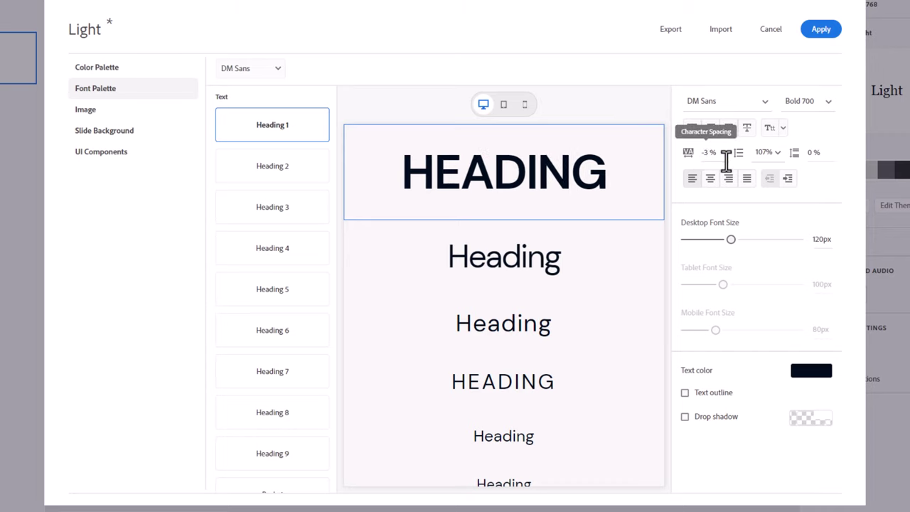
left_click(725, 153)
type("10")
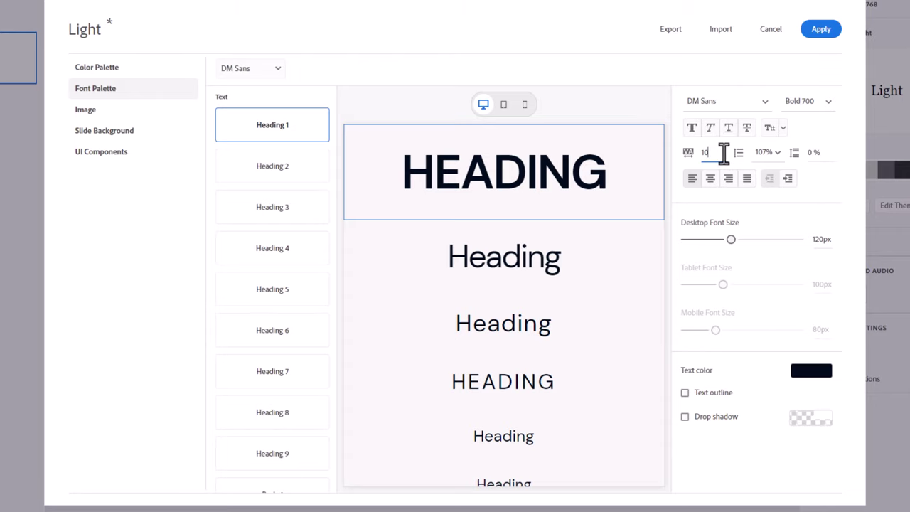
key("Return")
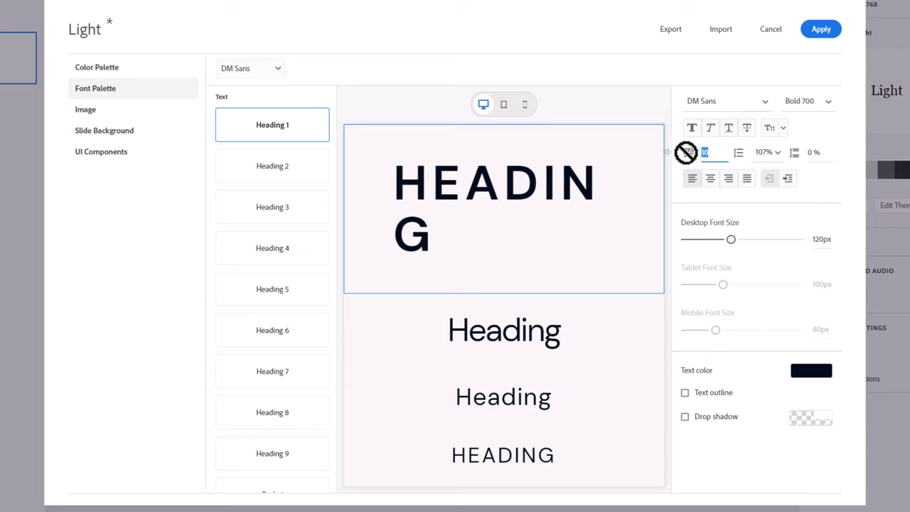
left_click_drag(687, 152, 674, 159)
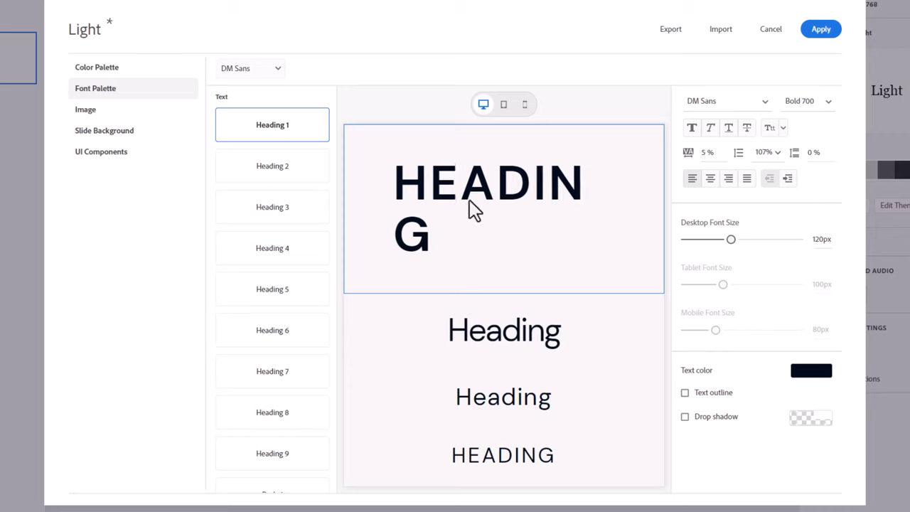
- Set Heading 1's line spacing to 80% and paragraph spacing to 2%
left_click(777, 155)
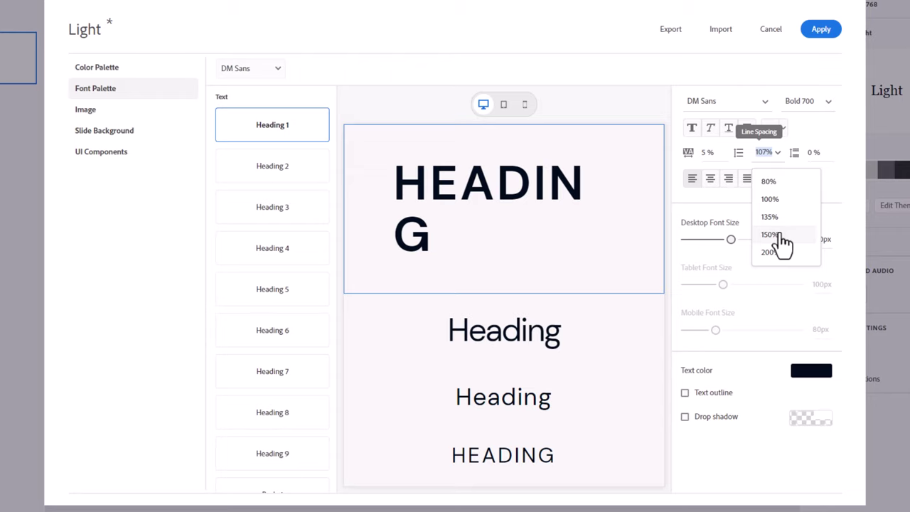
left_click(780, 182)
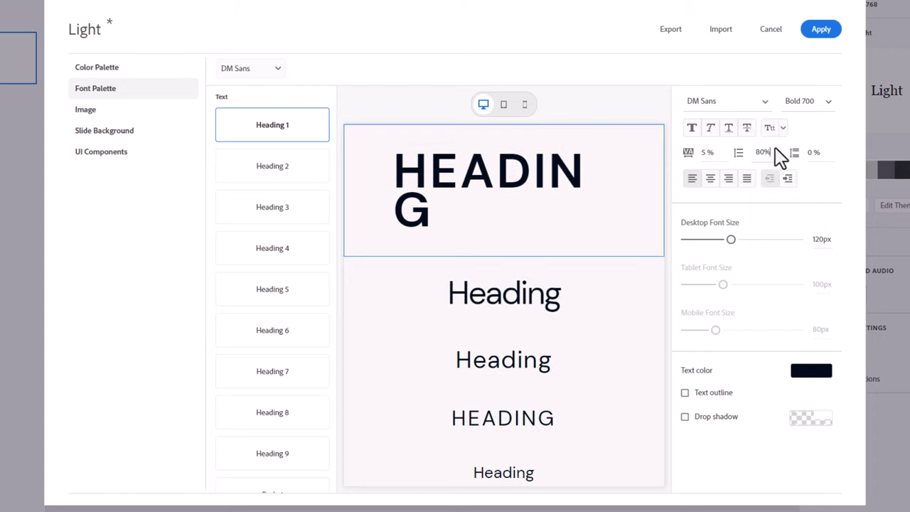
left_click(812, 153)
type("3")
key("Return")
- Set Heading 1's mobile font size to 70px
left_click(504, 106)
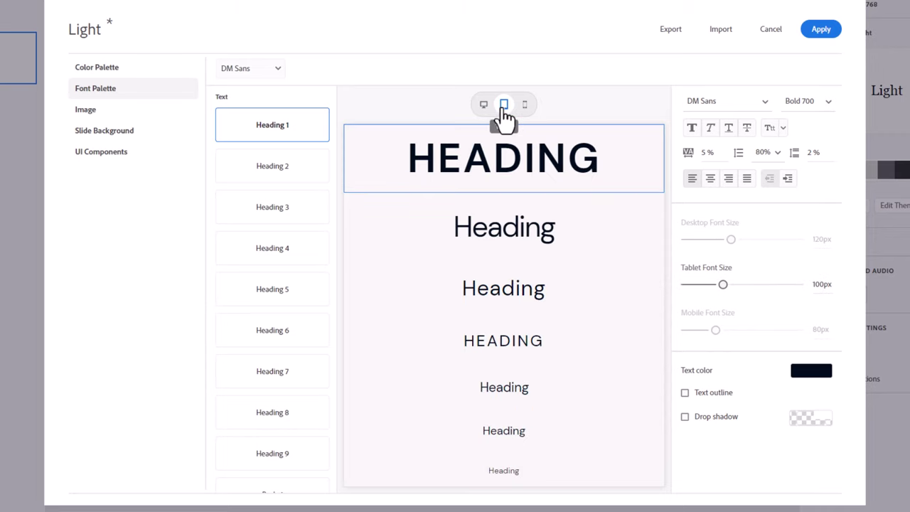
left_click(524, 107)
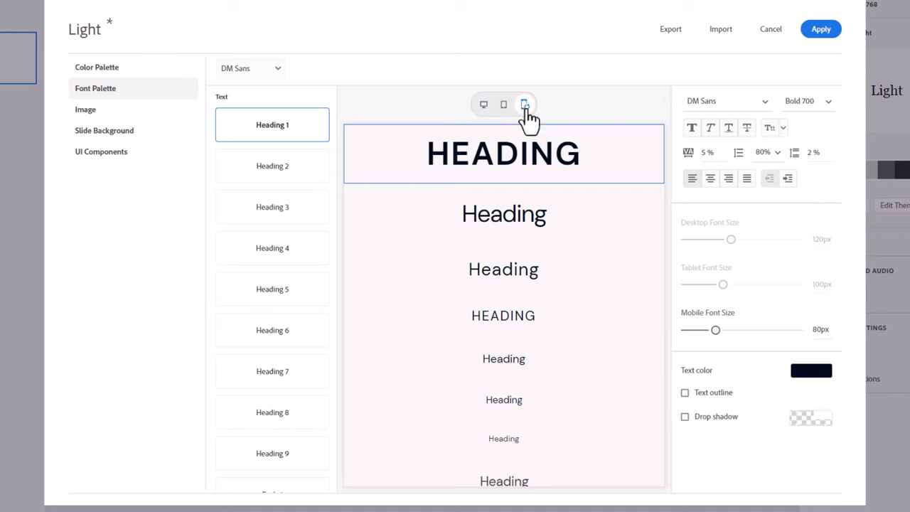
left_click(817, 330)
type("70")
key("Return")
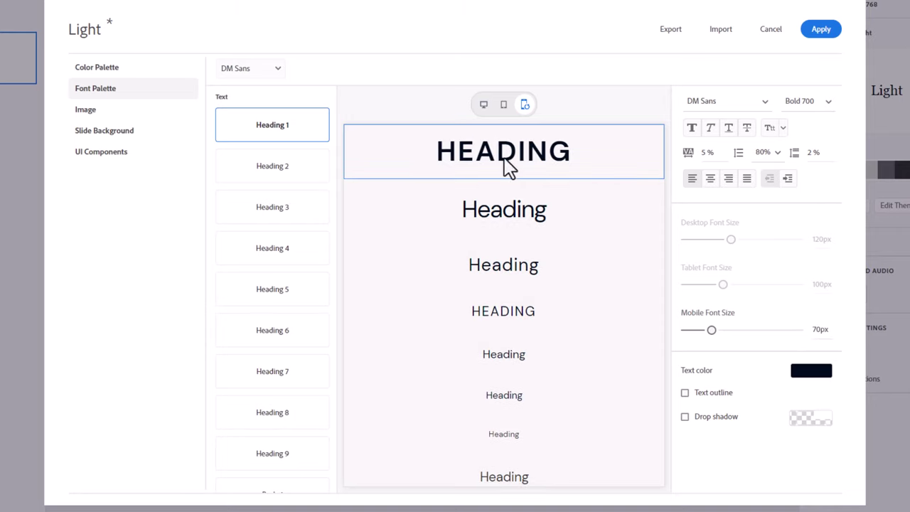
- Set Heading 1's tablet font size to 90px and desktop size to 100px
left_click(505, 107)
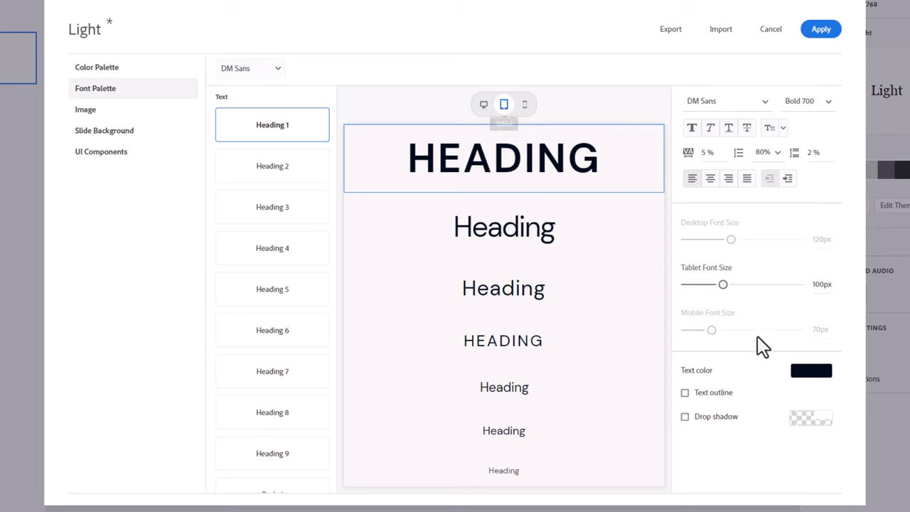
left_click(820, 285)
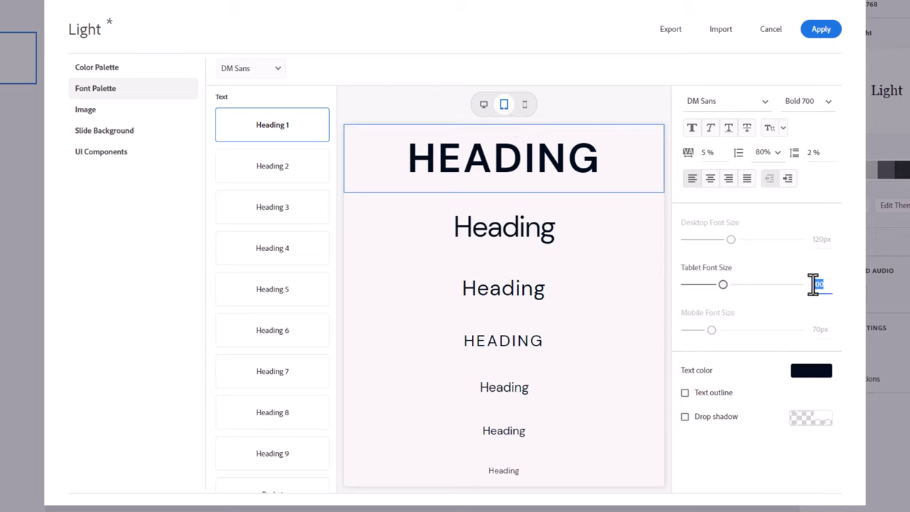
type("90")
key("Return")
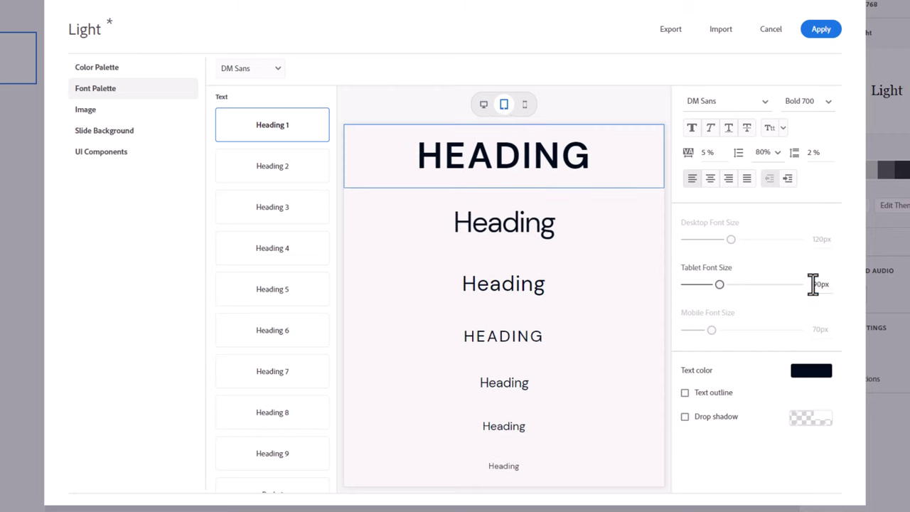
left_click(483, 105)
left_click(819, 239)
type("100")
key("Return")
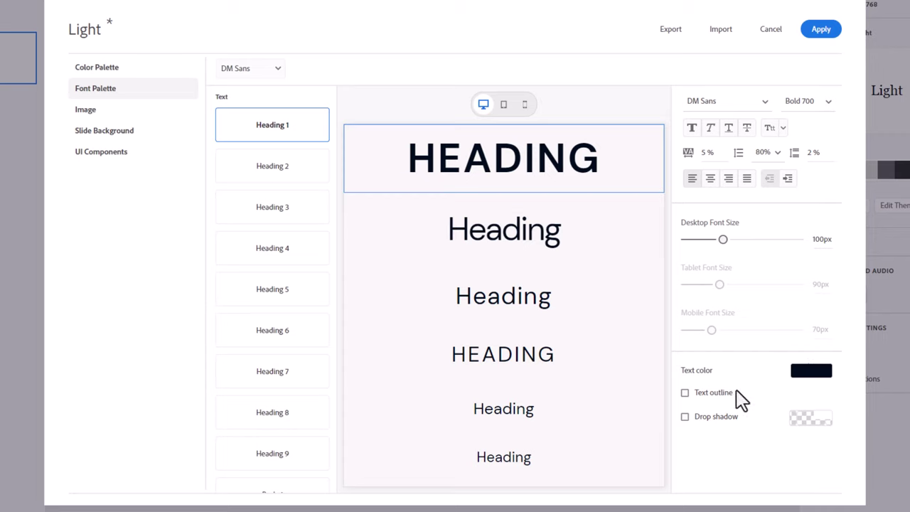
- Give Heading 1 a white 2px text outline and enable a drop shadow
left_click(685, 394)
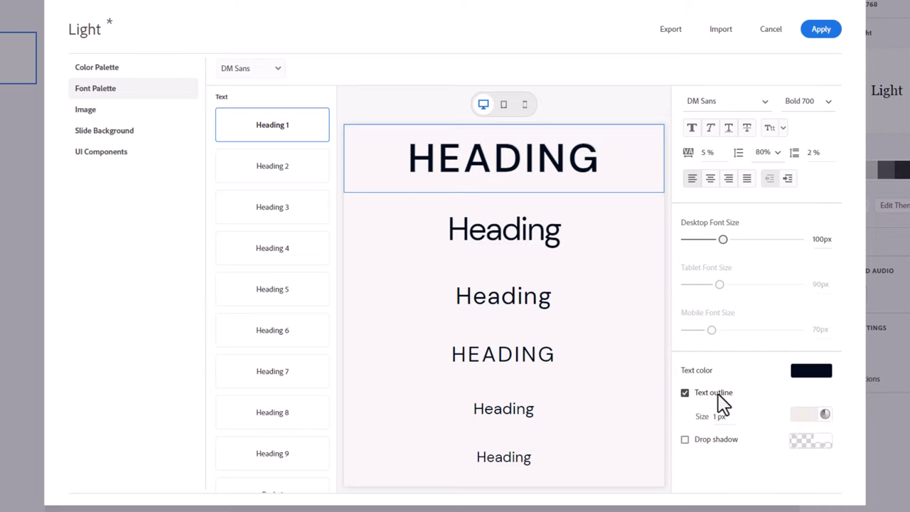
left_click(825, 414)
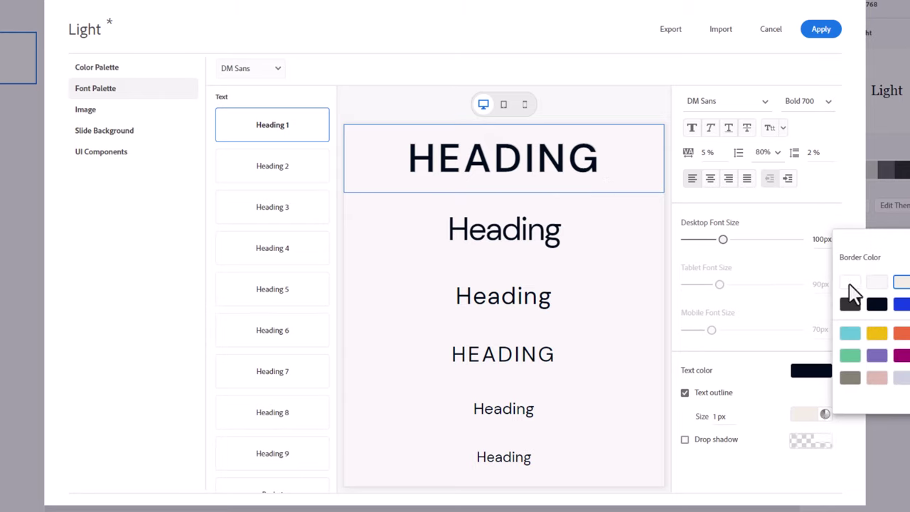
left_click(850, 285)
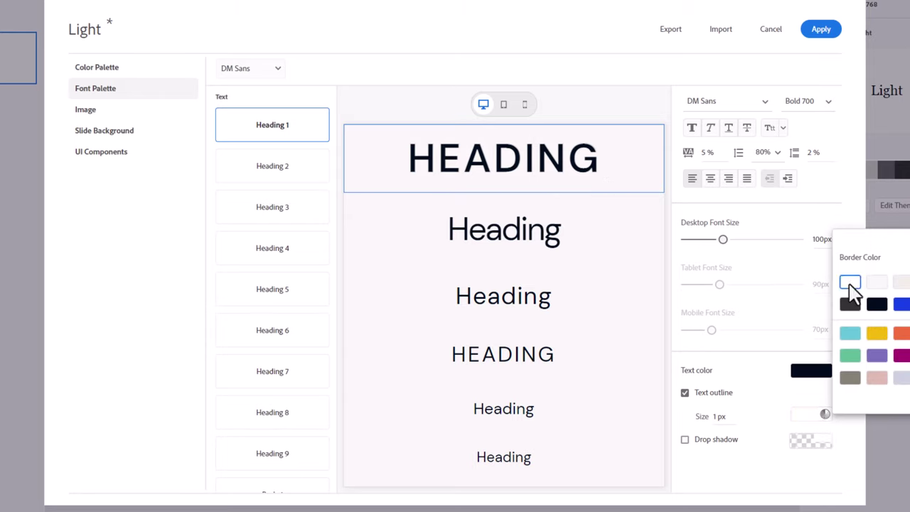
left_click(718, 418)
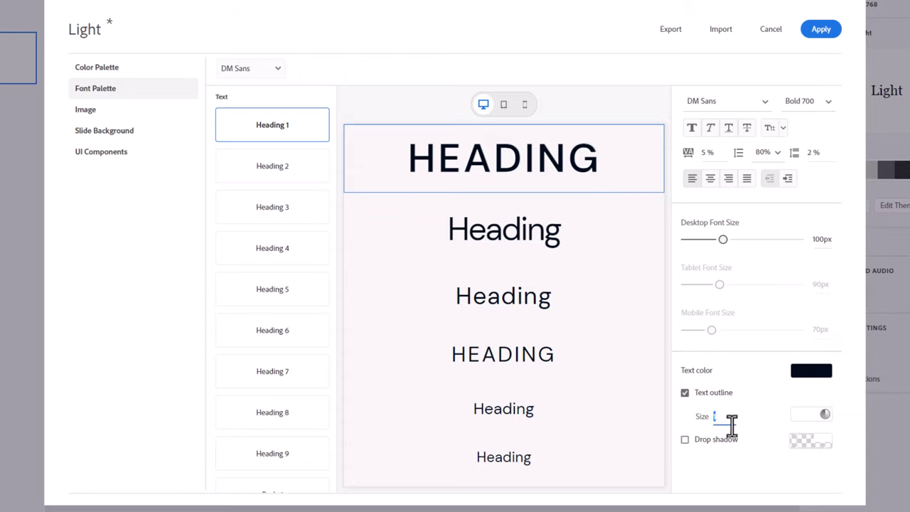
type("2")
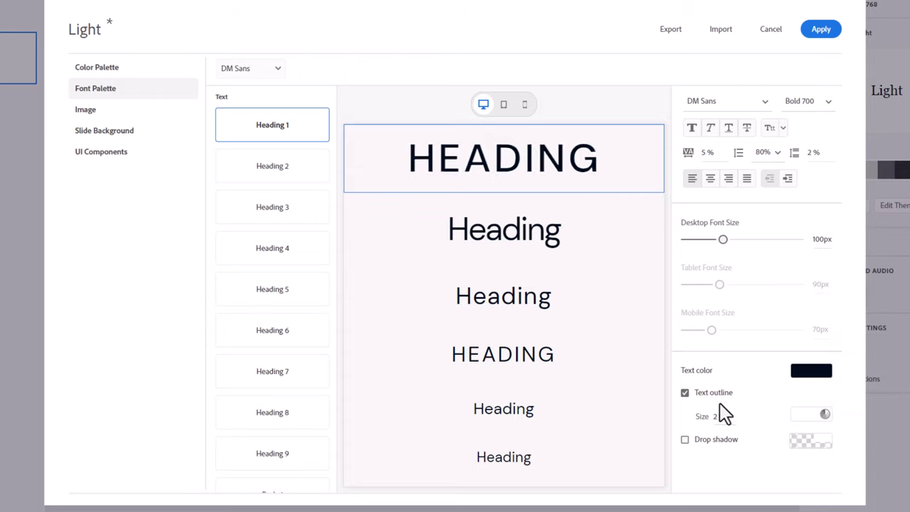
left_click(686, 441)
left_click(820, 467)
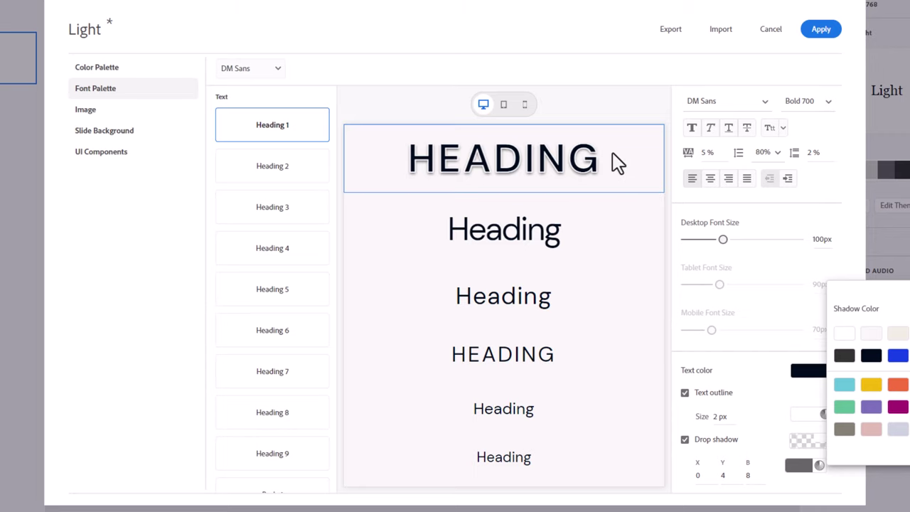
- In the theme's Image styles, apply the Lighten preset at 100% intensity
left_click(92, 112)
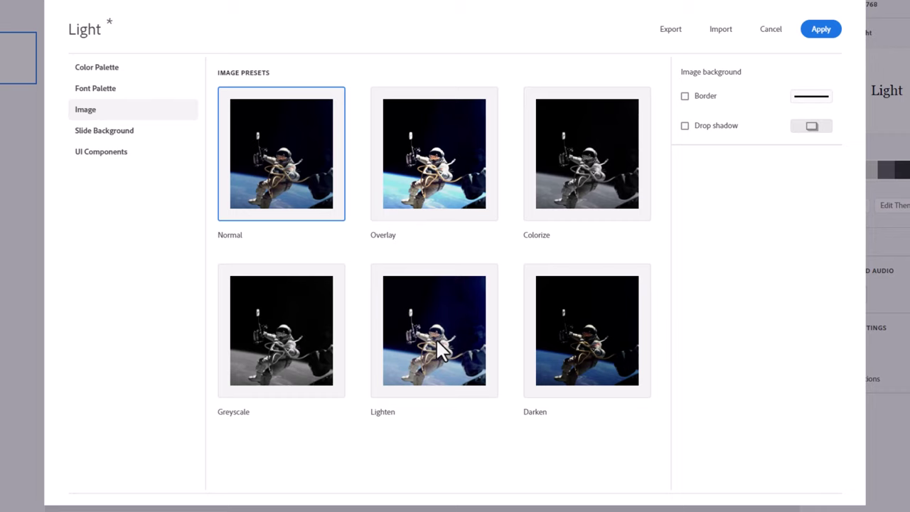
left_click(284, 333)
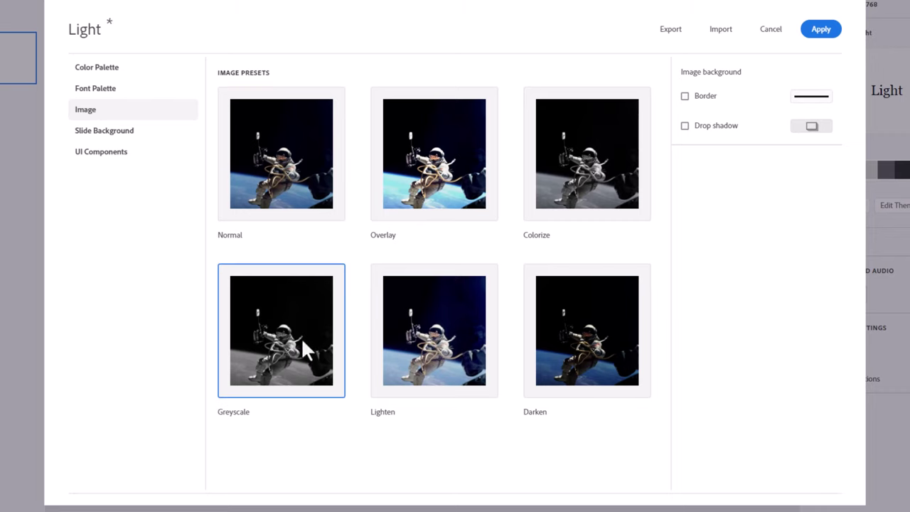
left_click(453, 334)
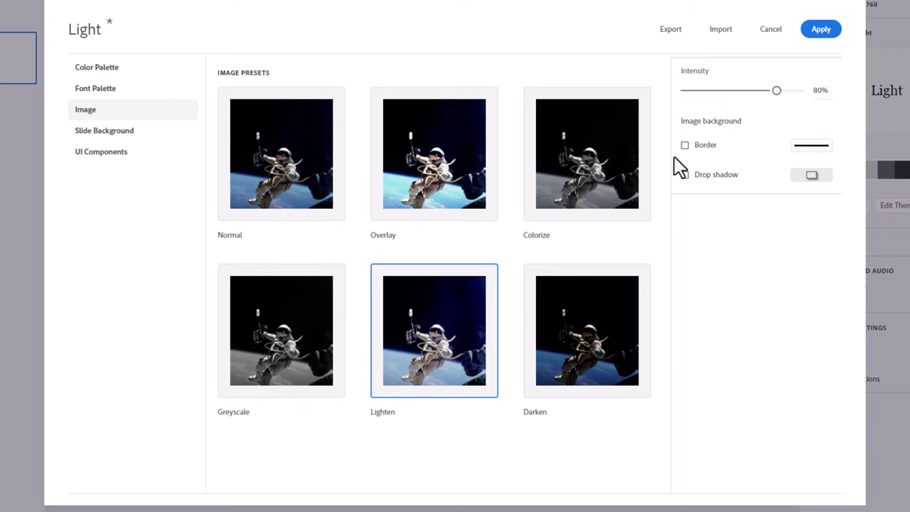
left_click_drag(777, 90, 802, 91)
- Change the slide background type to a linear gradient
left_click(110, 135)
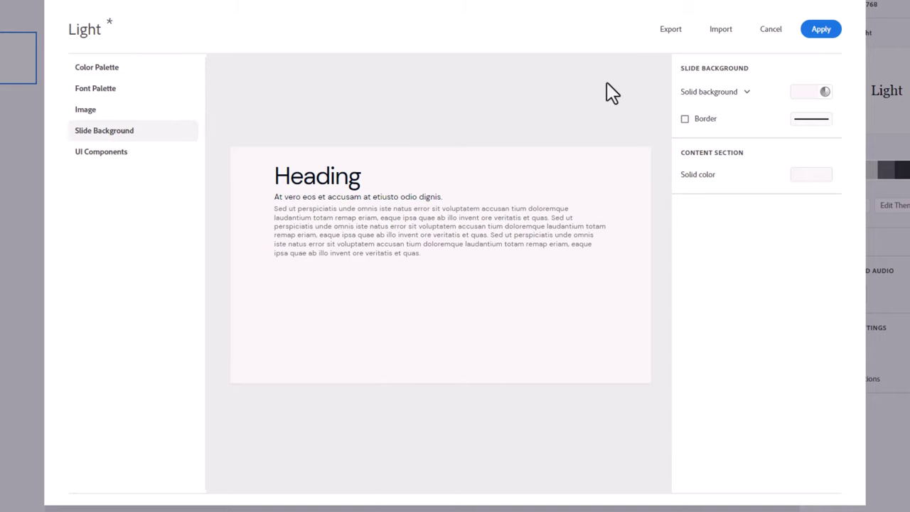
left_click(737, 105)
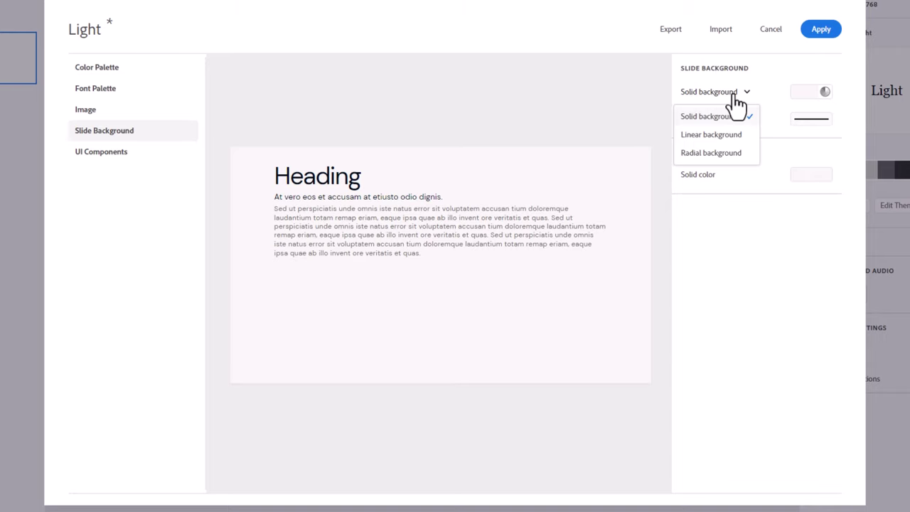
left_click(750, 139)
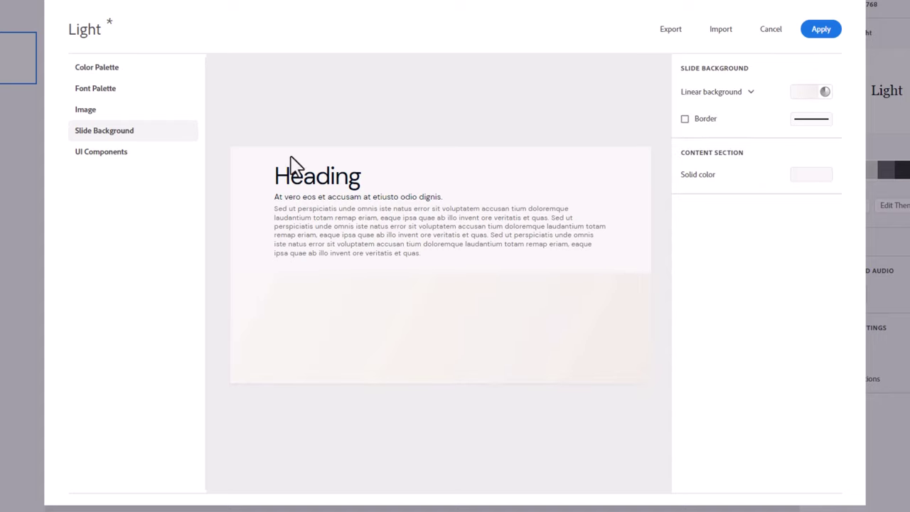
- Set the content section colour to a warm off-white sampled from the slide
left_click(811, 176)
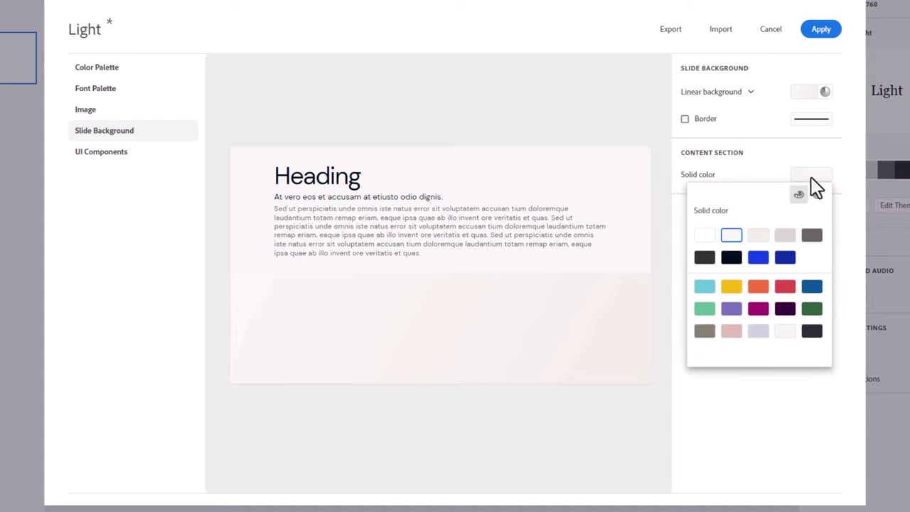
left_click(818, 195)
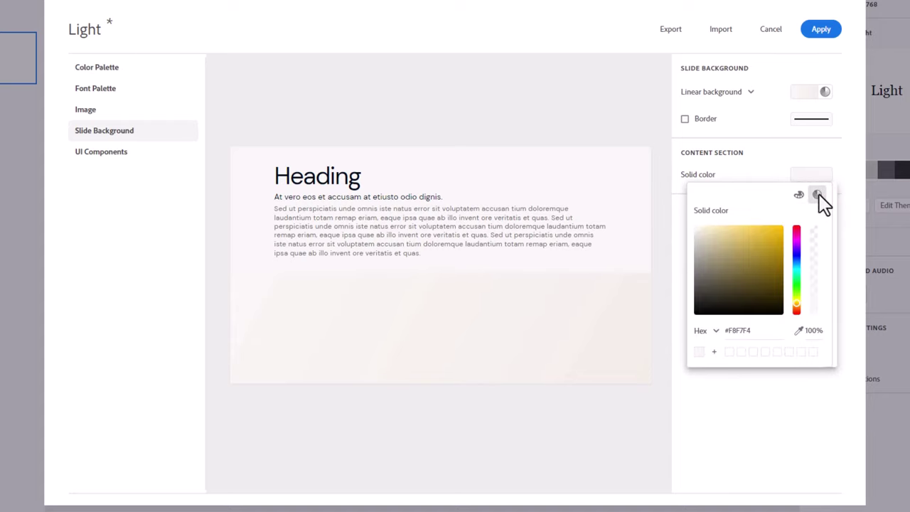
left_click(798, 331)
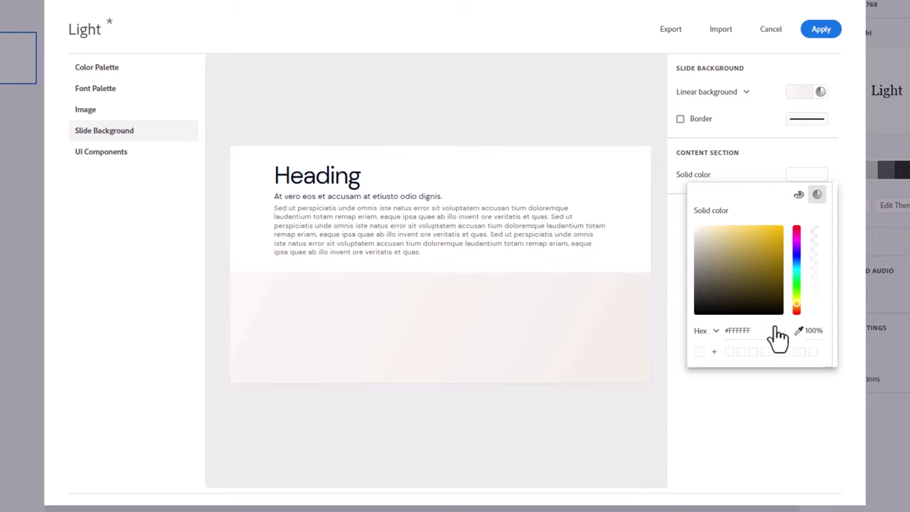
left_click(609, 325)
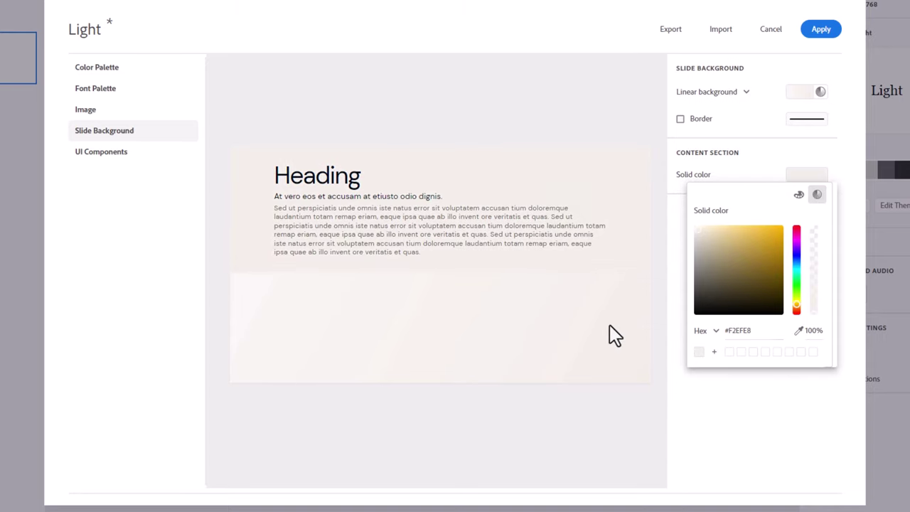
left_click(452, 325)
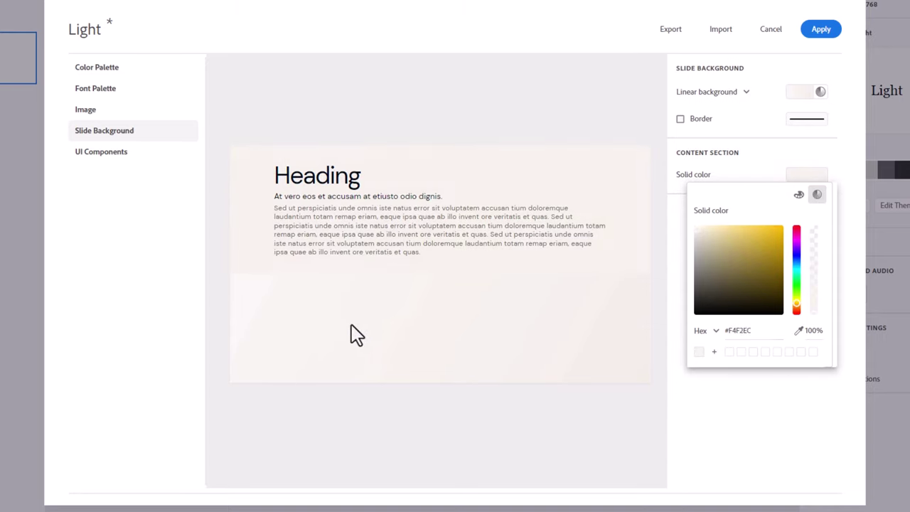
left_click(299, 327)
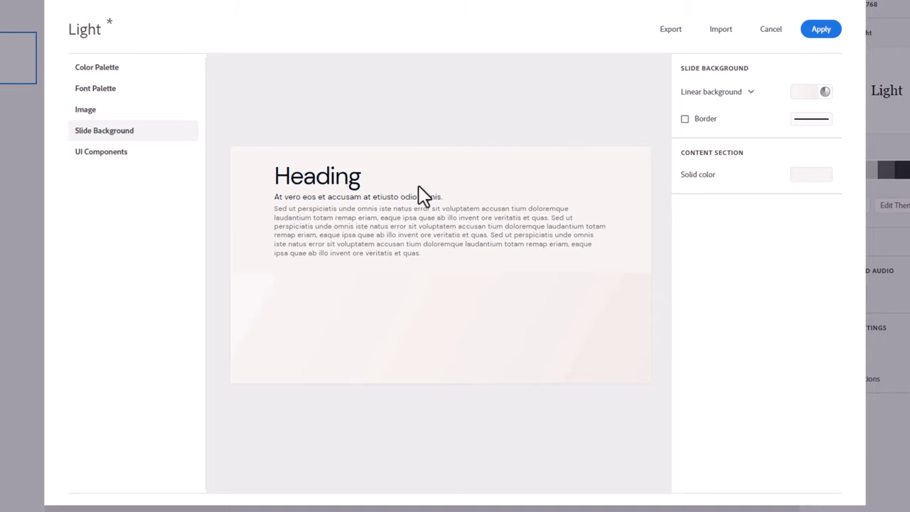
left_click(101, 153)
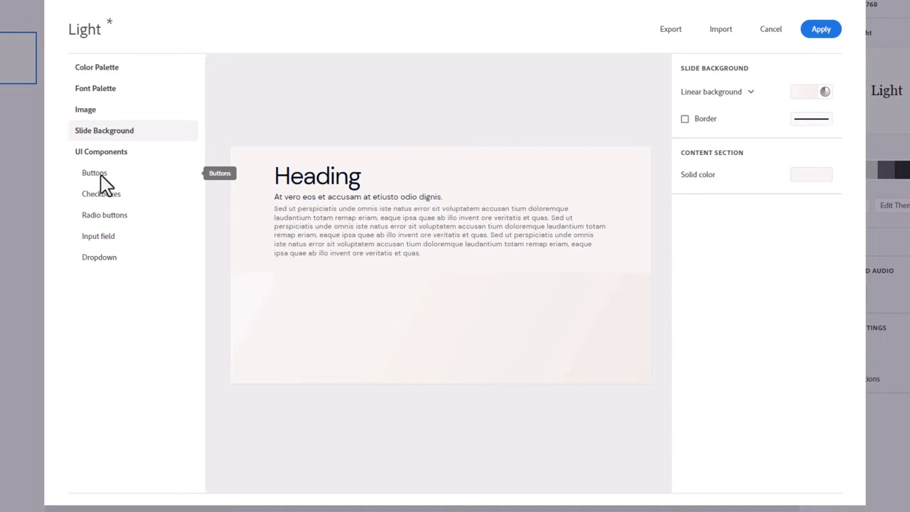
- Give the Radio buttons' Selected state a teal fill, after trying dark grey and red
left_click(100, 178)
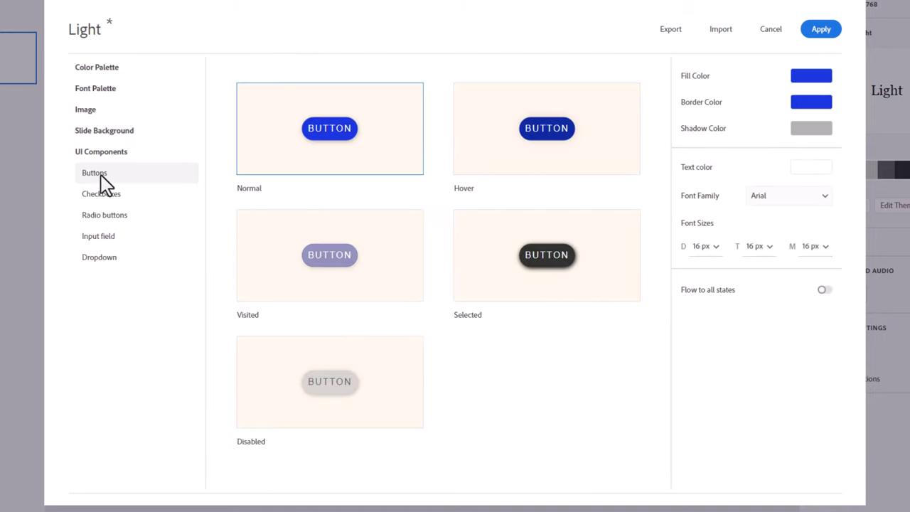
left_click(103, 194)
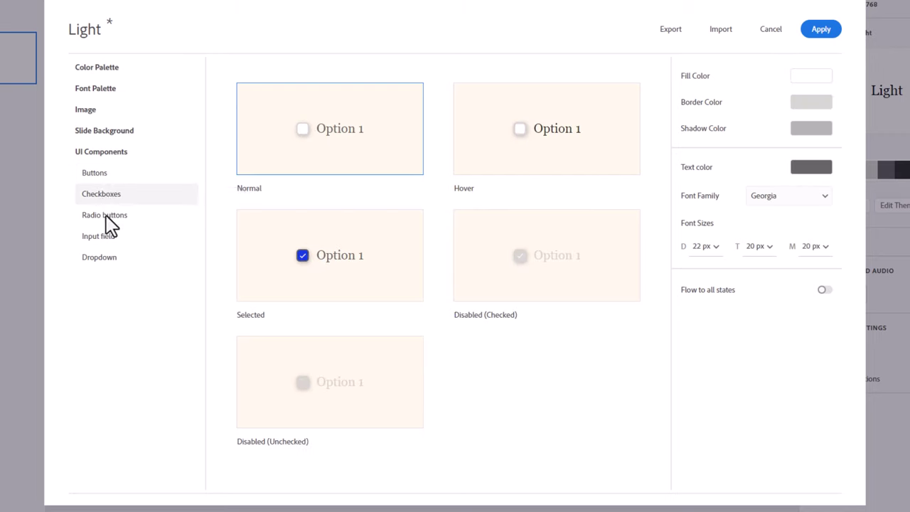
left_click(106, 217)
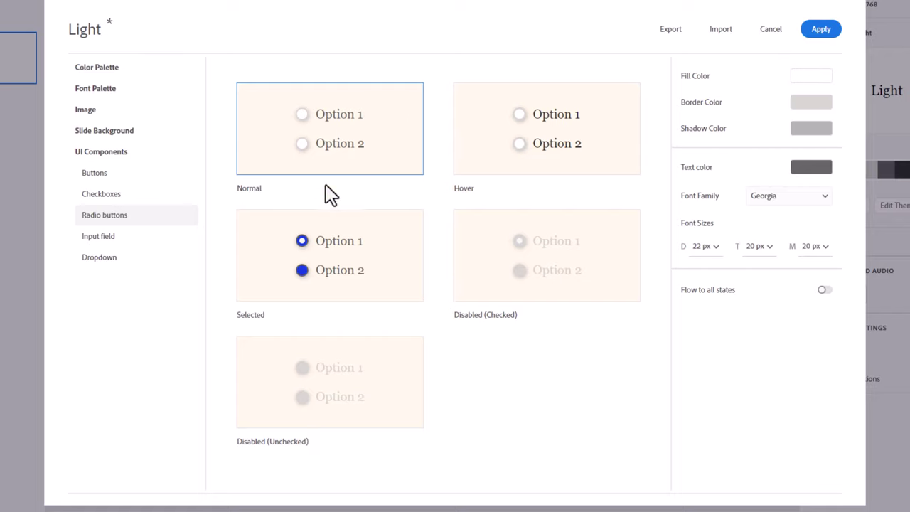
left_click(384, 277)
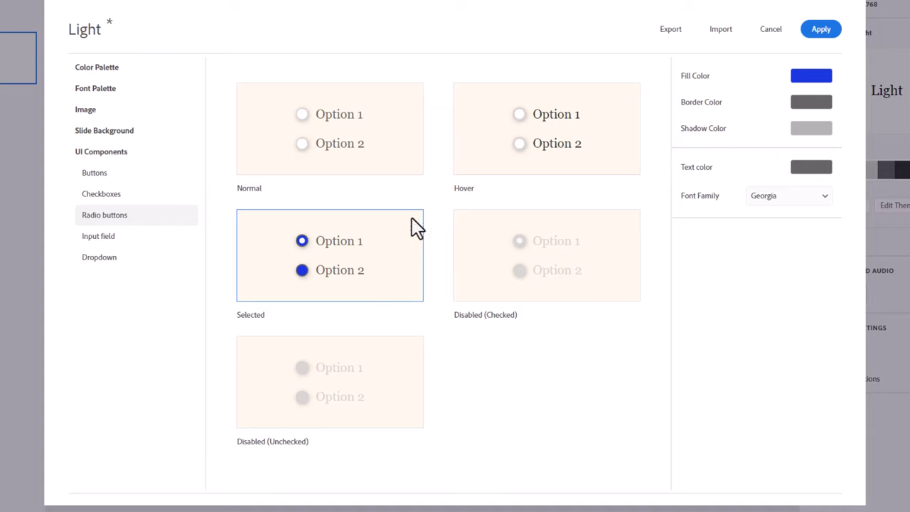
left_click(818, 79)
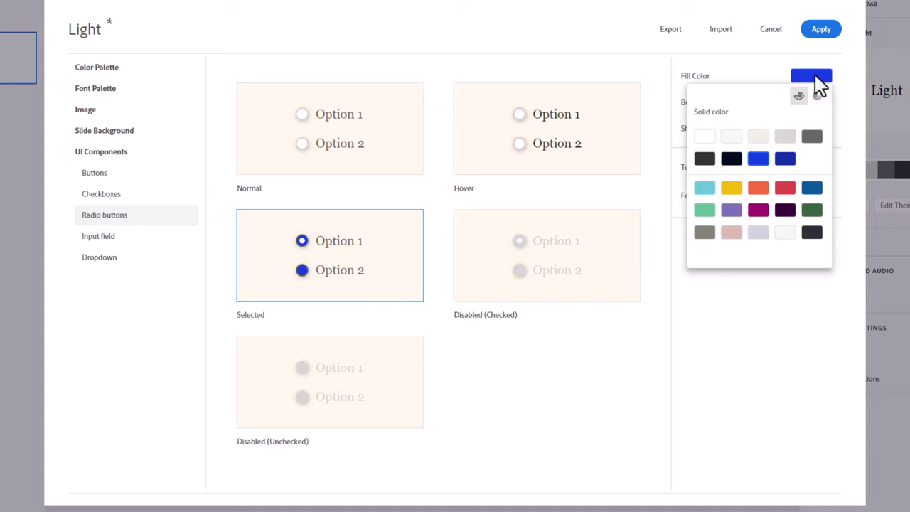
left_click(815, 139)
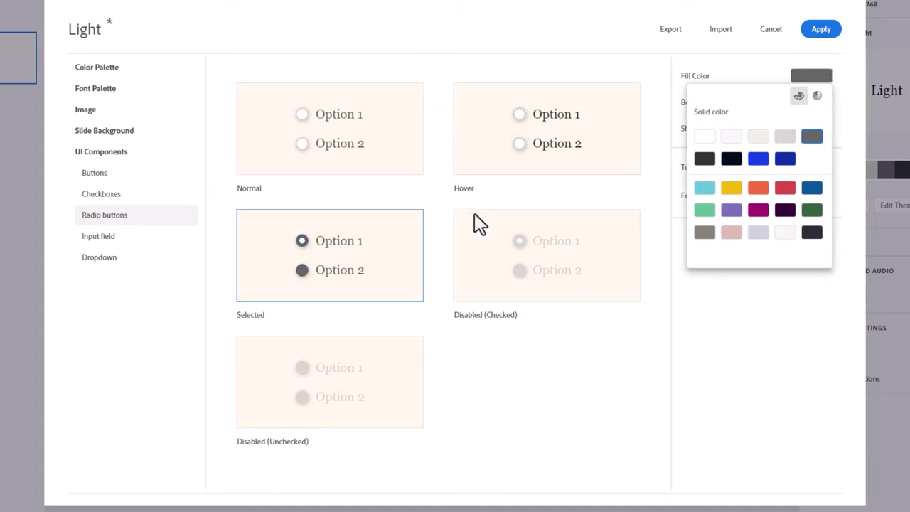
left_click(788, 194)
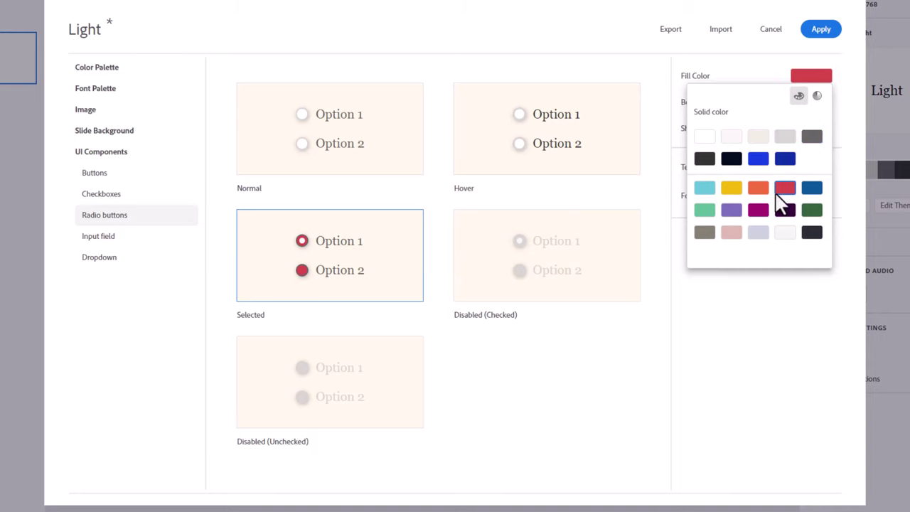
left_click(707, 197)
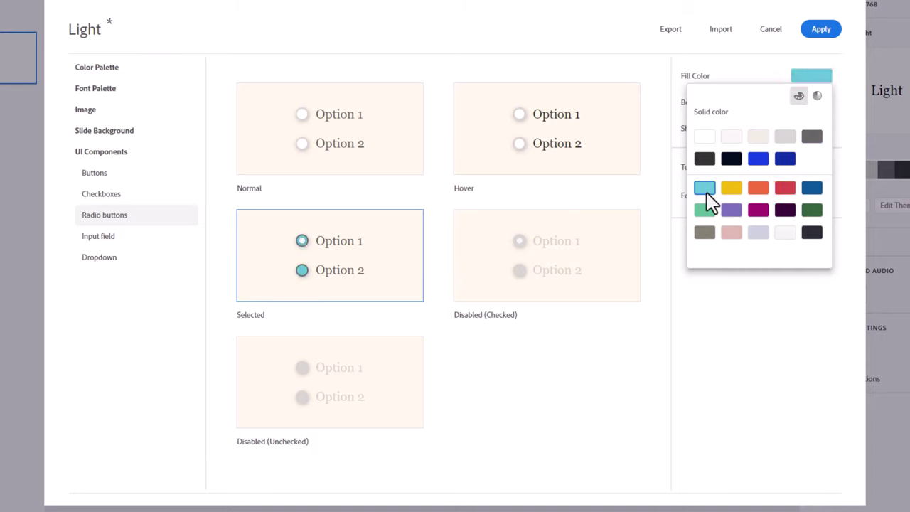
left_click(685, 308)
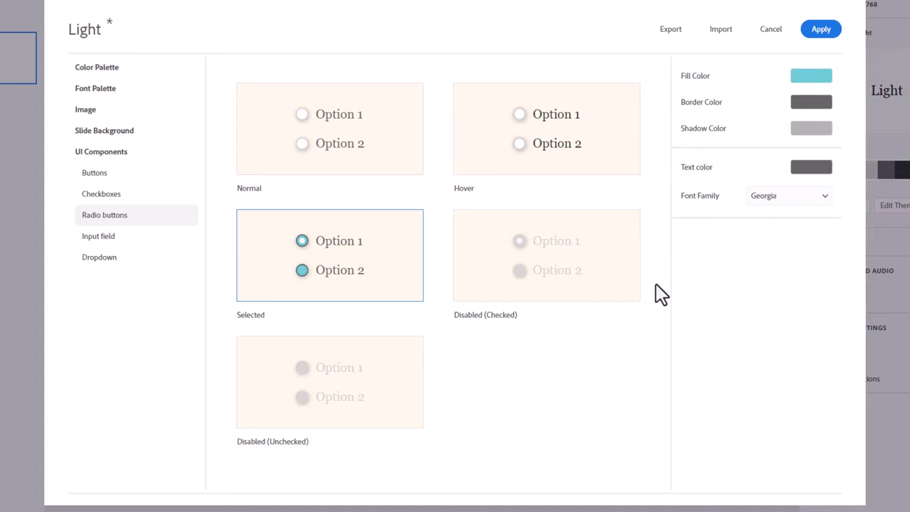
left_click(327, 139)
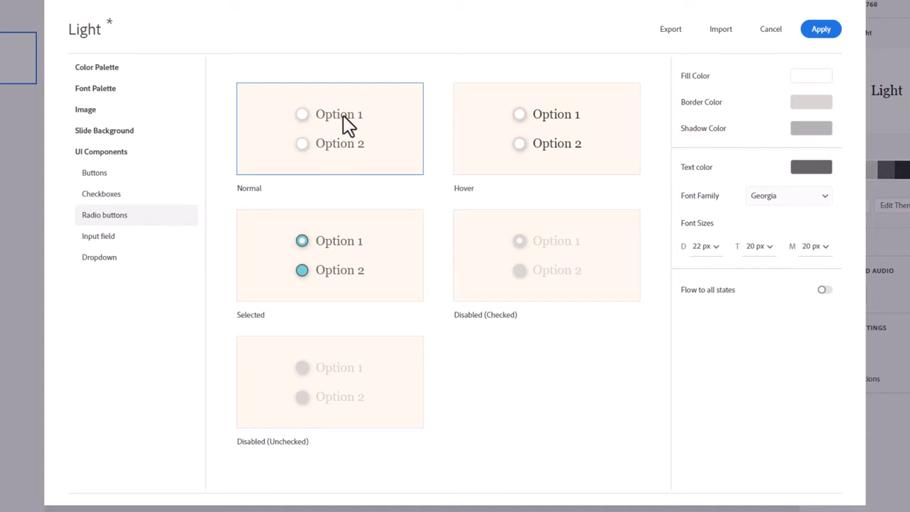
- Set the radio button font to DM Sans and flow it to all states
left_click(791, 205)
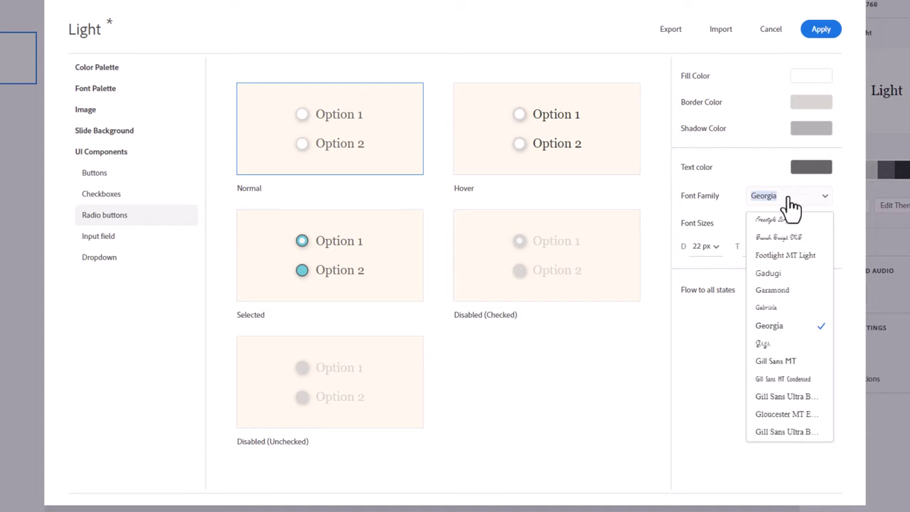
scroll(804, 268, "up", 15)
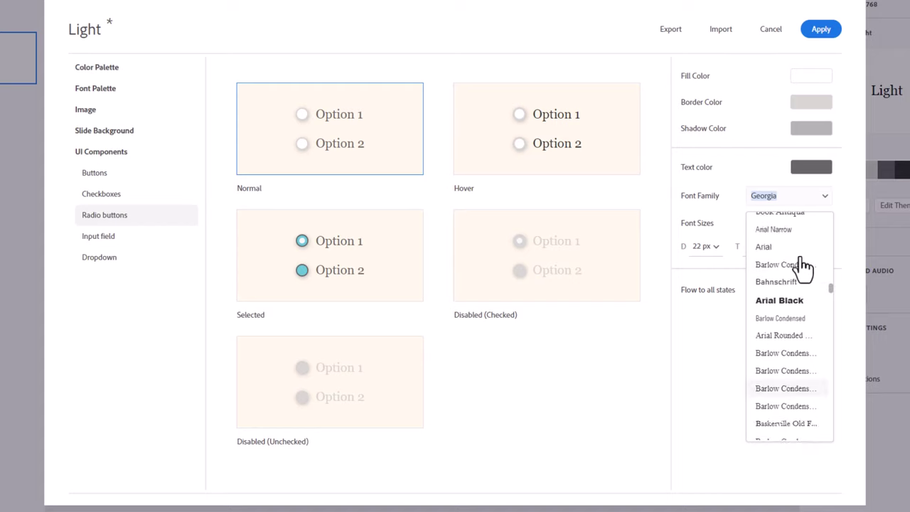
scroll(805, 268, "up", 15)
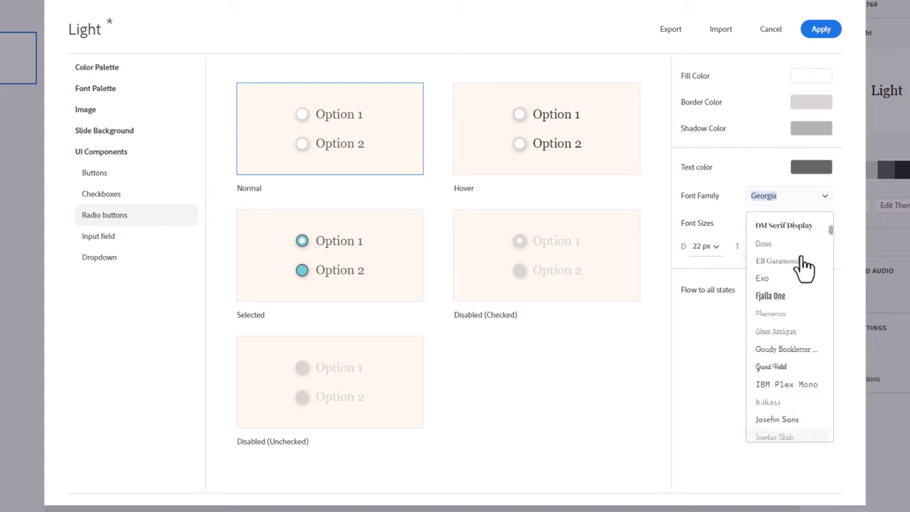
scroll(804, 268, "up", 5)
scroll(796, 304, "down", 5)
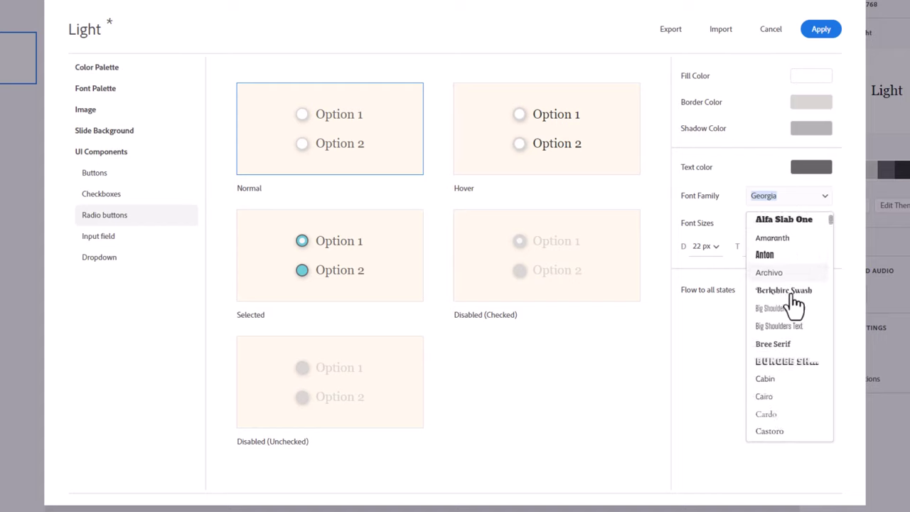
scroll(796, 304, "down", 3)
left_click(787, 368)
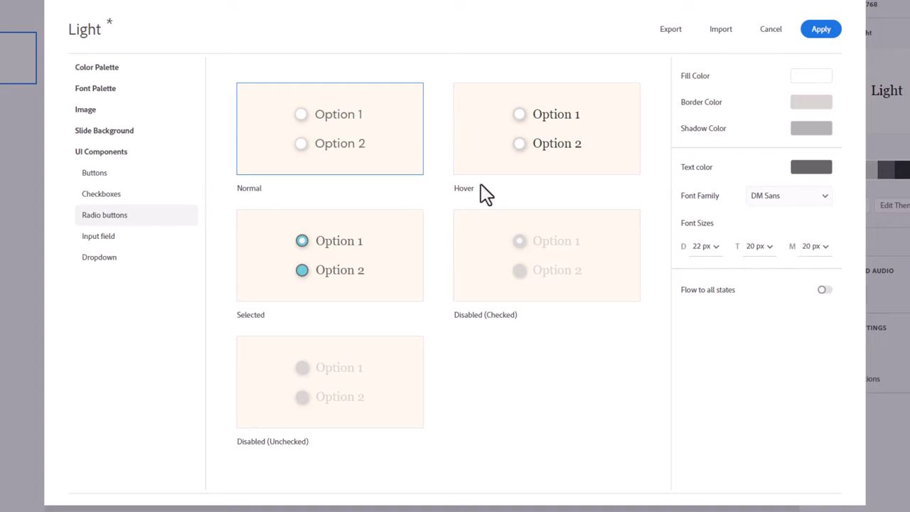
left_click(825, 290)
- Try Crimson Text for the radio labels, then revert the font to DM Sans
left_click(788, 205)
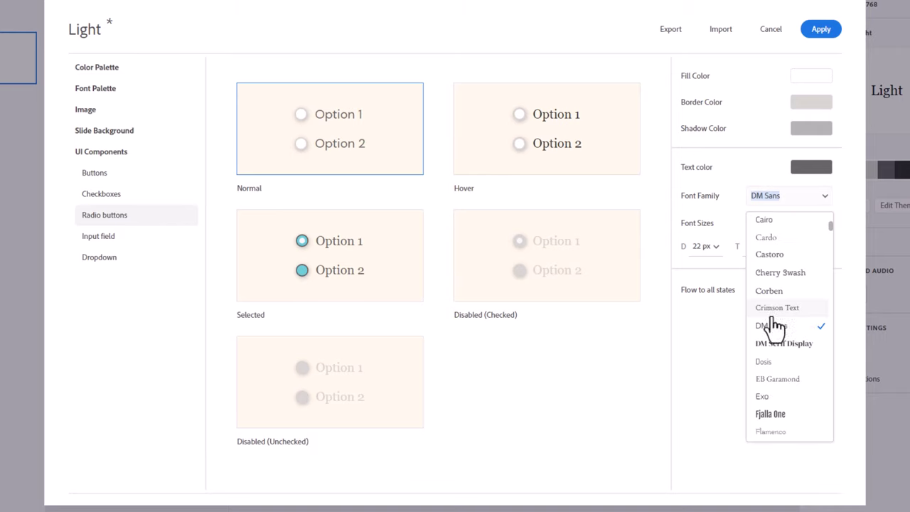
left_click(777, 309)
left_click(791, 207)
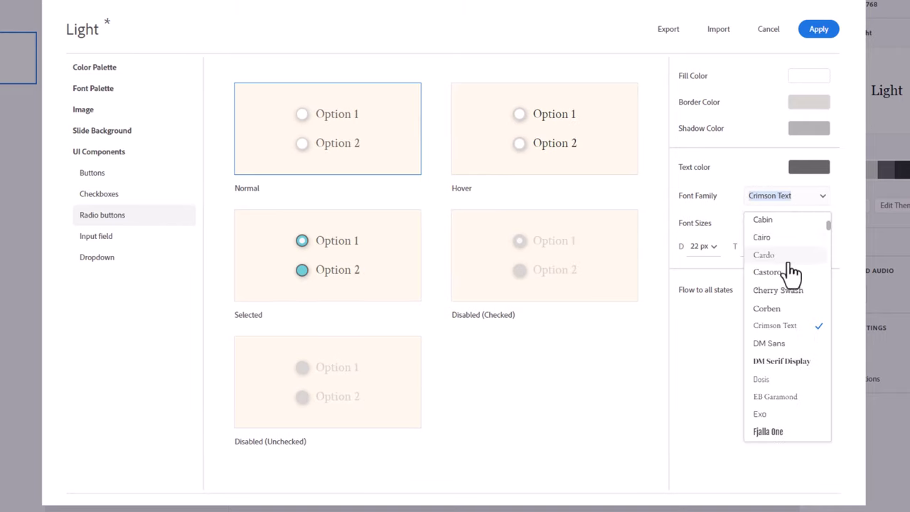
left_click(782, 349)
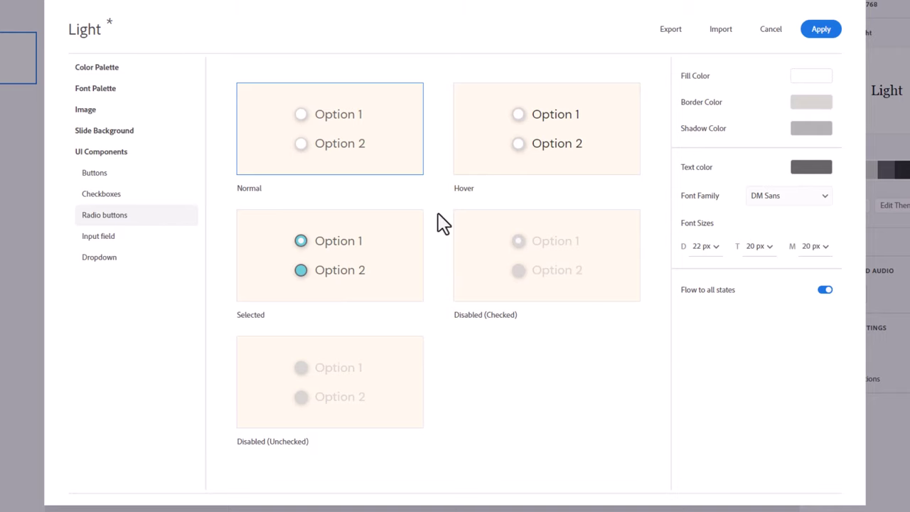
- Review the Checkbox, Button and Input field styles, ending on Dropdown (Georgia 18px labels)
left_click(103, 196)
left_click(96, 174)
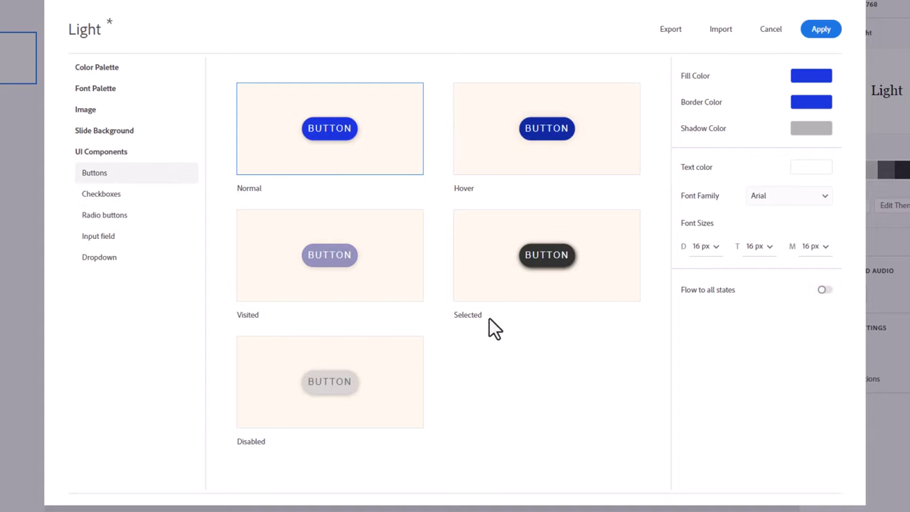
left_click(107, 246)
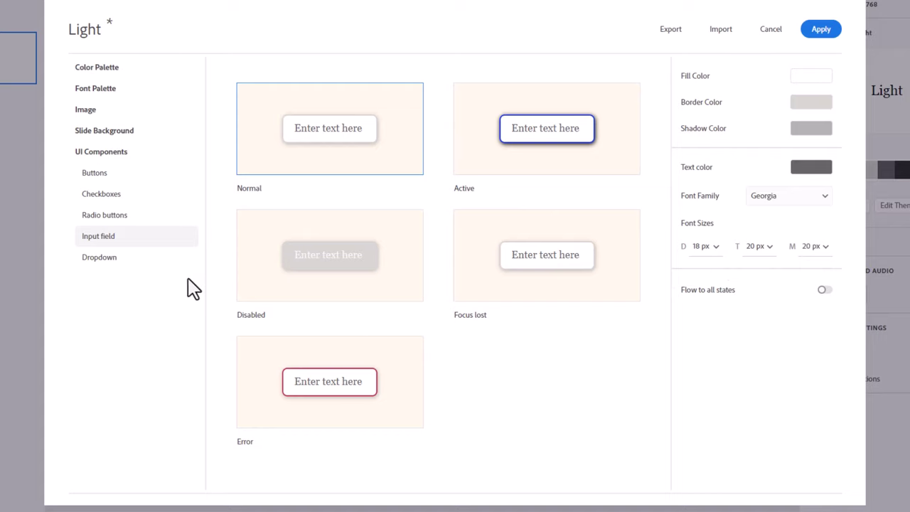
left_click(113, 259)
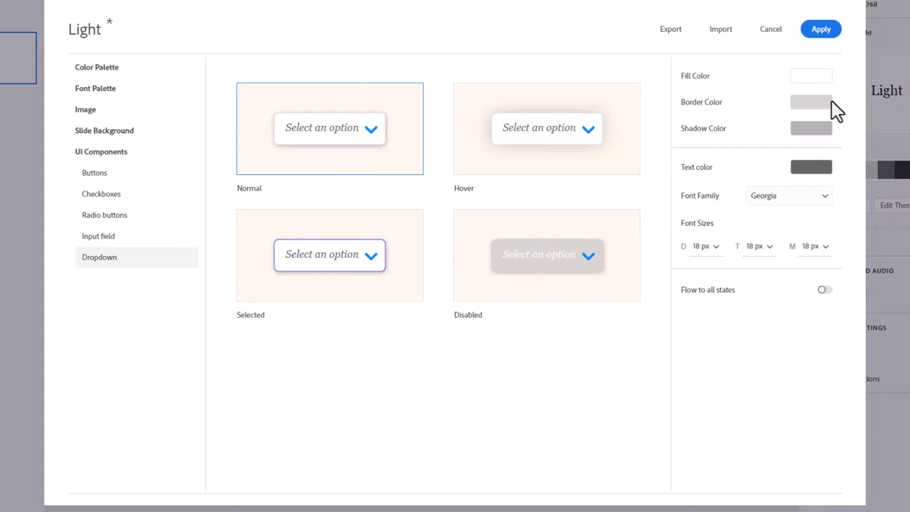
- Export the theme to the Desktop as Light.cpth
left_click(670, 32)
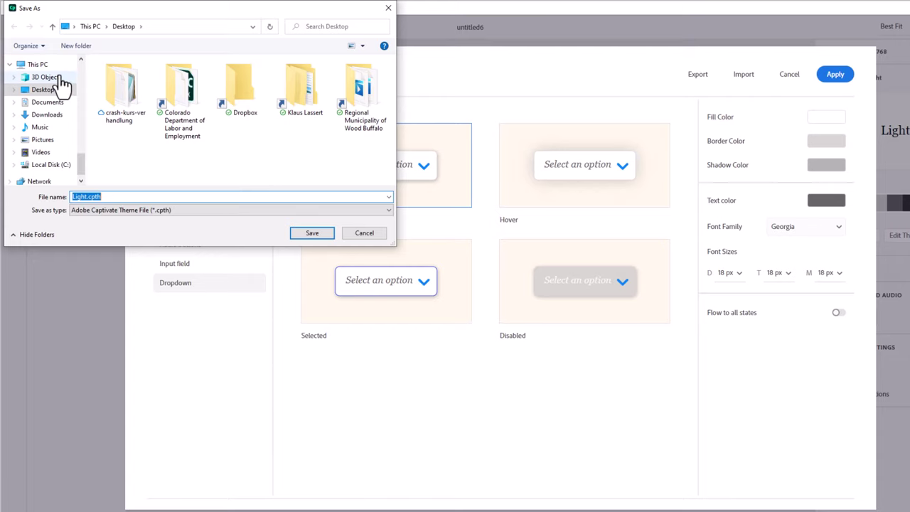
left_click(313, 233)
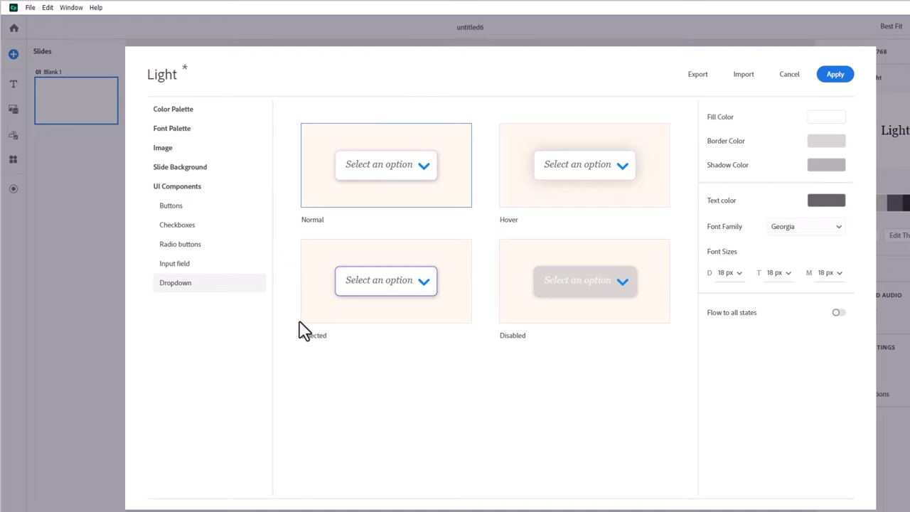
- Apply the Light theme and add a Paragraph text block with Title and Subtitle
left_click(835, 74)
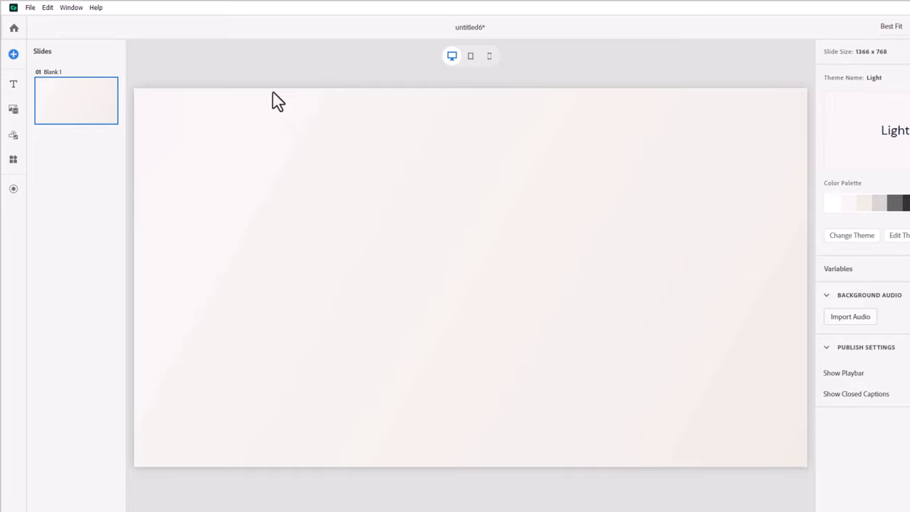
left_click(13, 85)
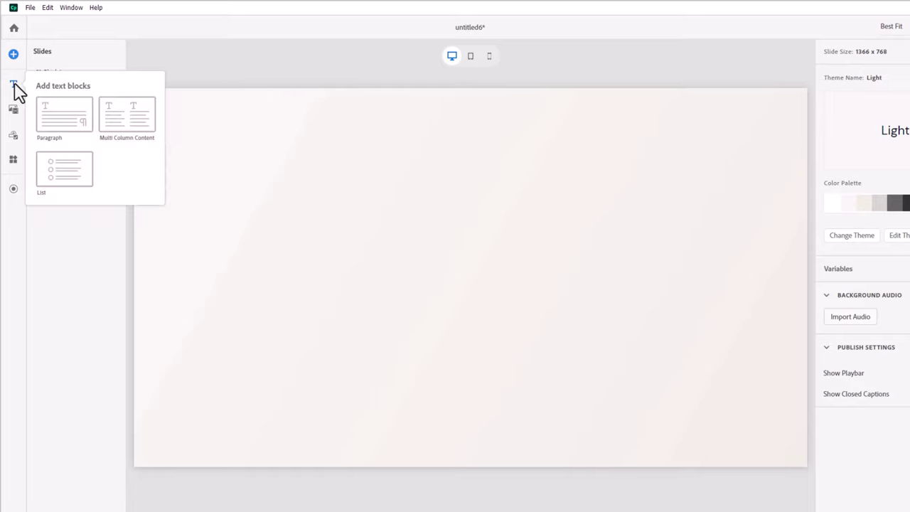
left_click(56, 115)
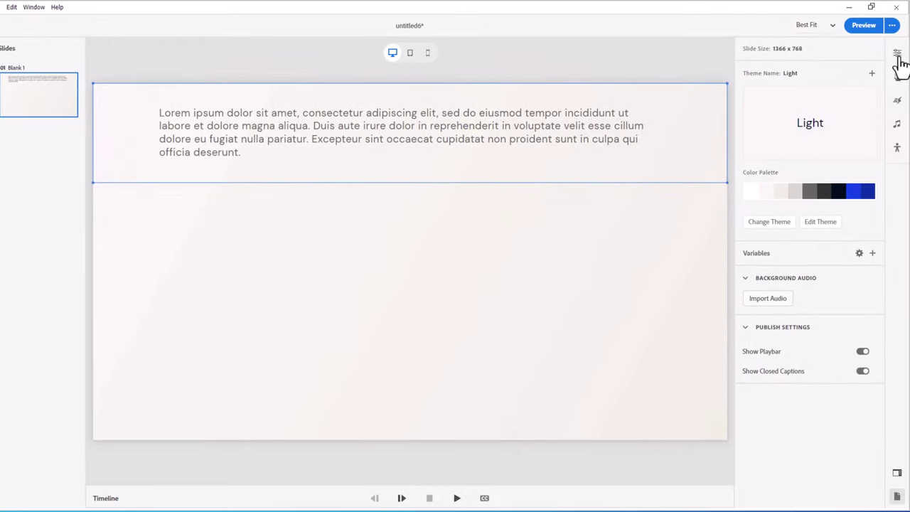
left_click(899, 57)
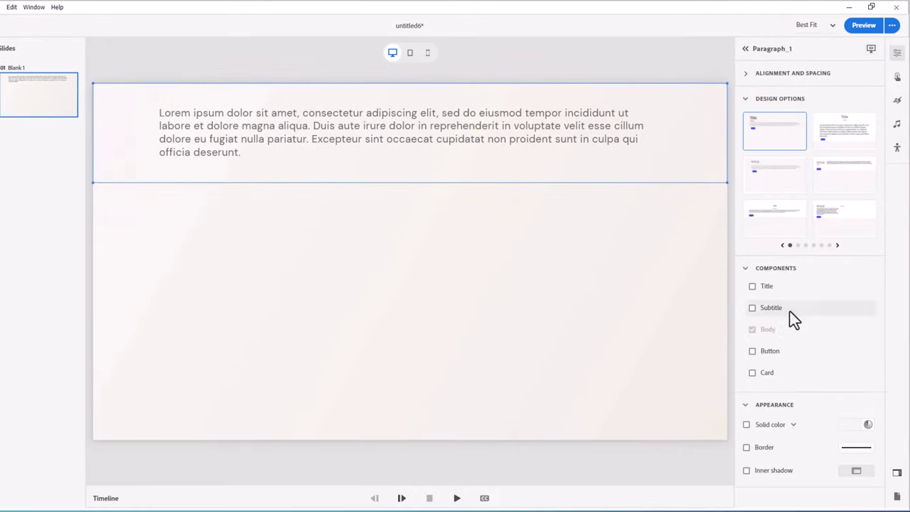
left_click(753, 287)
left_click(753, 308)
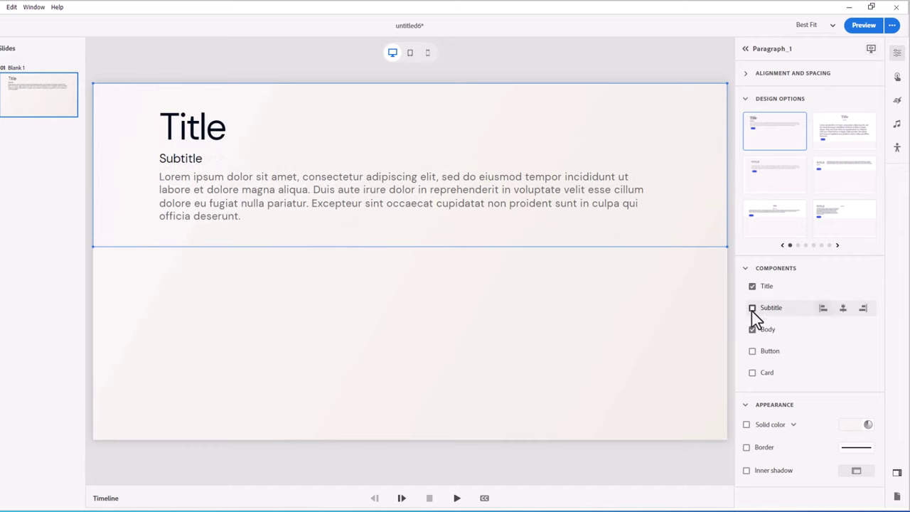